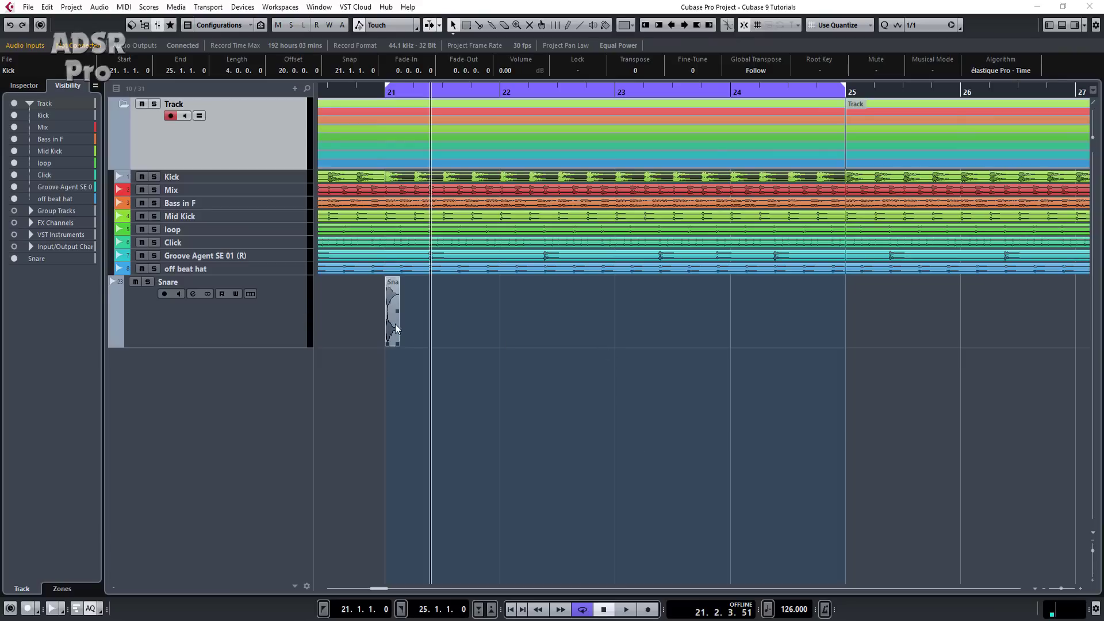
- Create a sampler track from the Snare audio event and remove the original Snare track
{"action": "left_click", "coordinate": [1065, 26]}
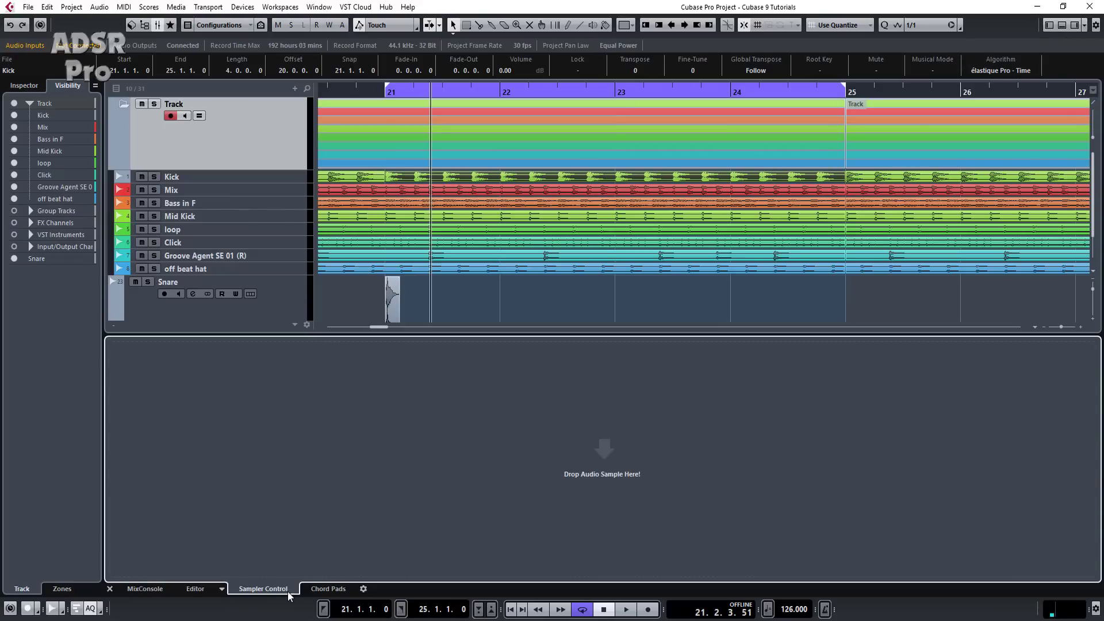
{"action": "left_click_drag", "start_coordinate": [390, 304], "coordinate": [586, 478]}
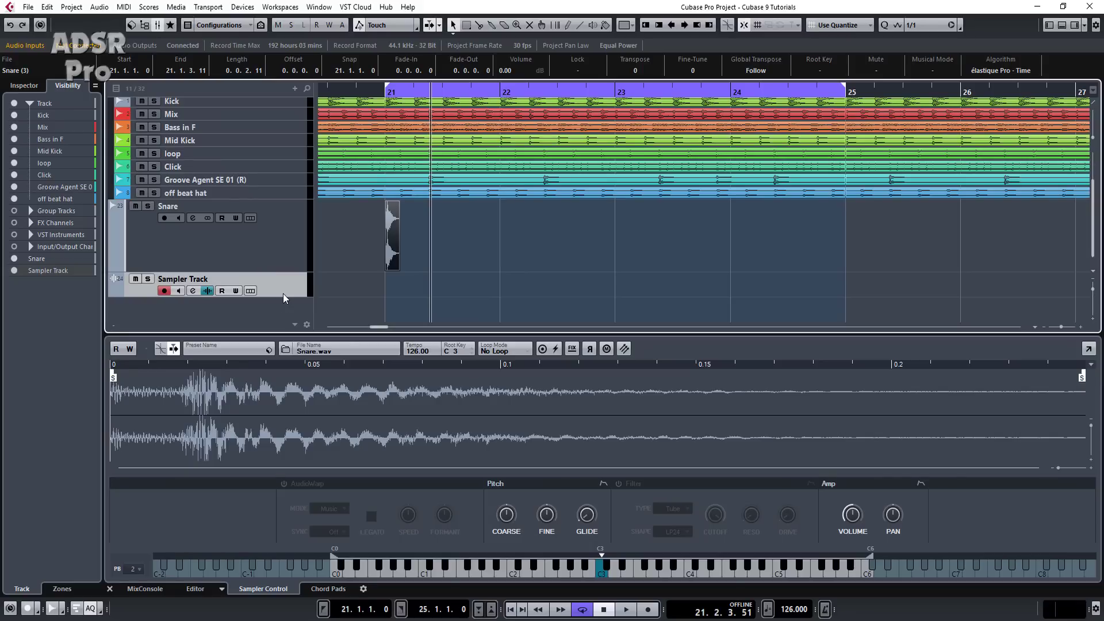
{"action": "left_click", "coordinate": [283, 239]}
{"action": "right_click", "coordinate": [283, 239]}
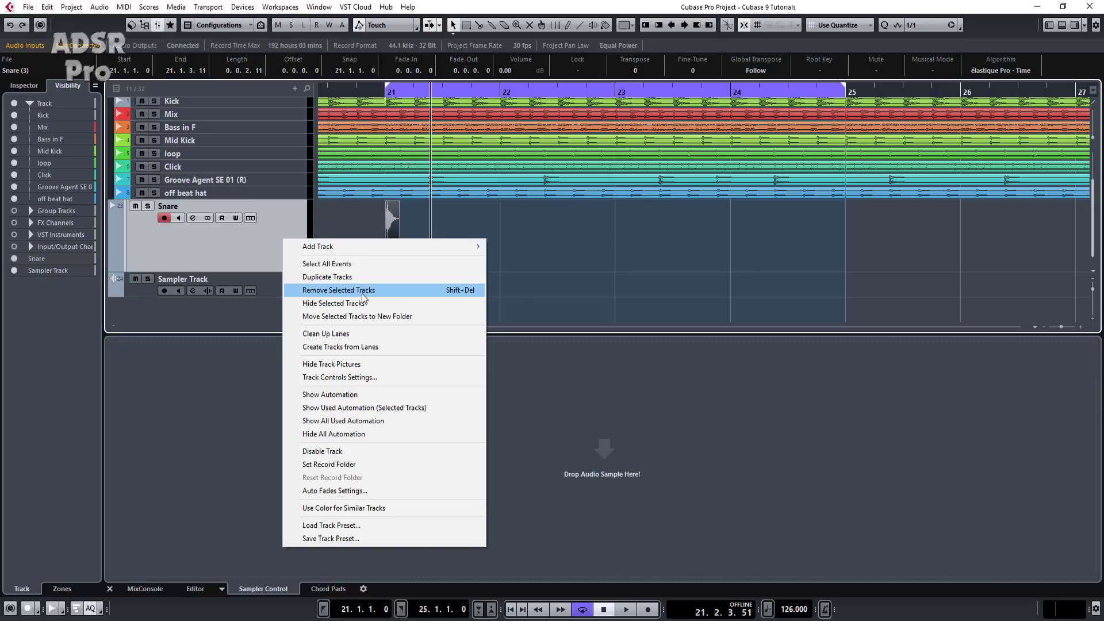
{"action": "left_click", "coordinate": [361, 291]}
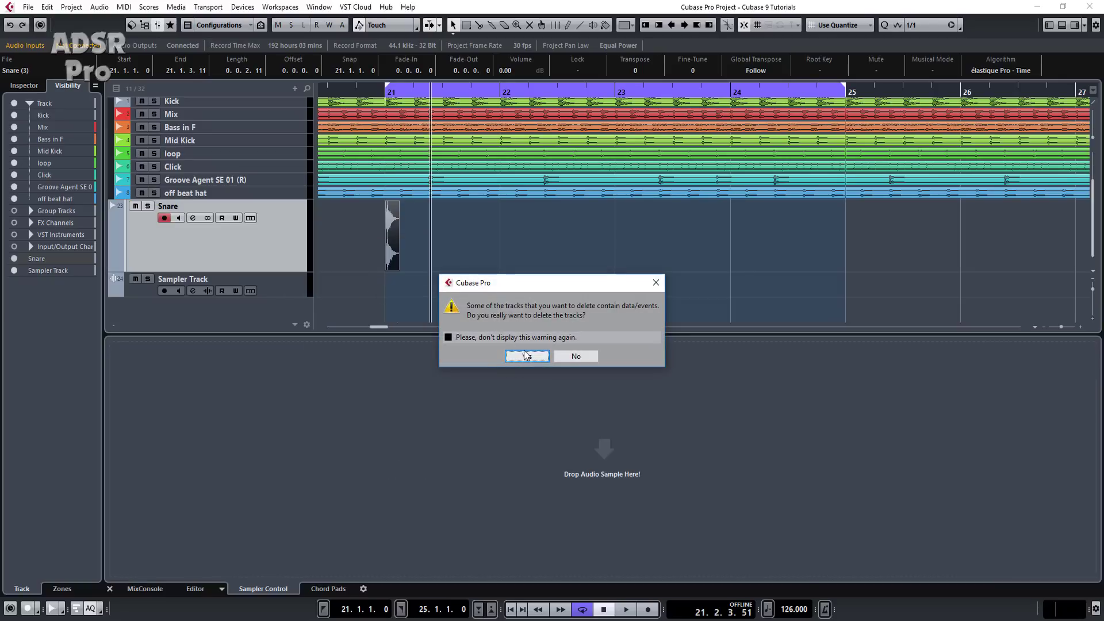
{"action": "left_click", "coordinate": [525, 355]}
- Create a MIDI part on the Sampler Track from bar 21 to 25 and draw a four-bar C4 note in it
{"action": "left_click", "coordinate": [282, 286]}
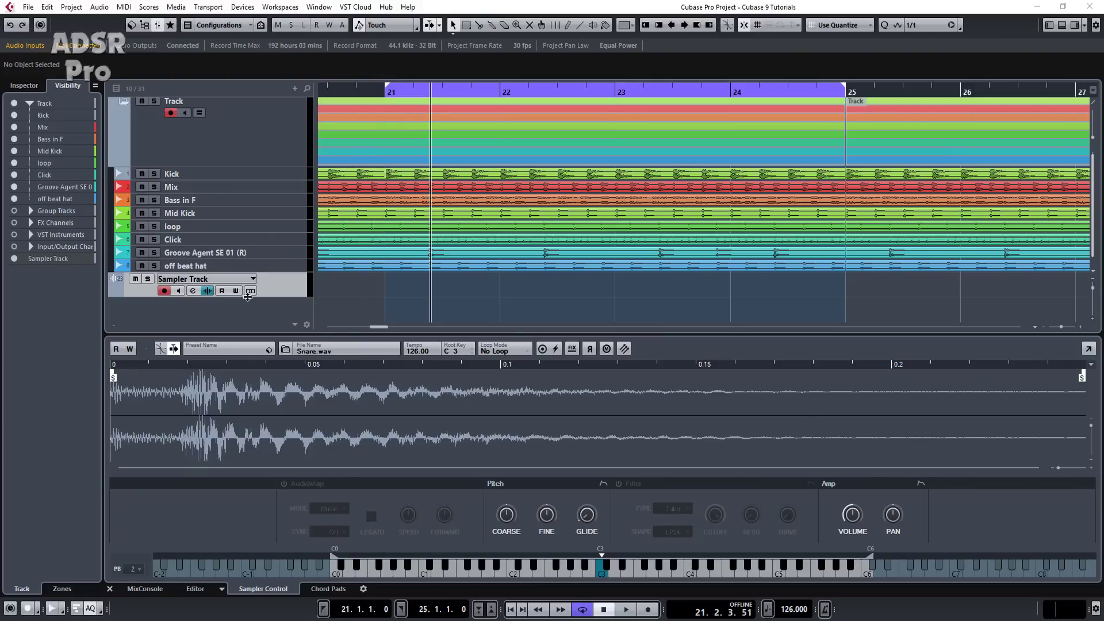
{"action": "double_click", "coordinate": [401, 285]}
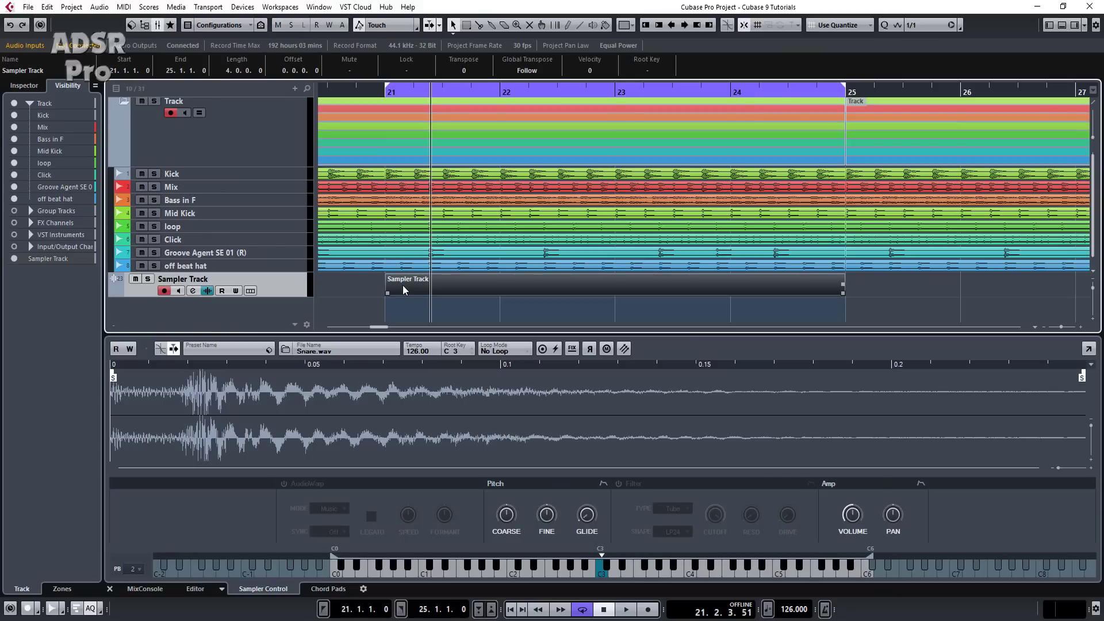
{"action": "double_click", "coordinate": [402, 285]}
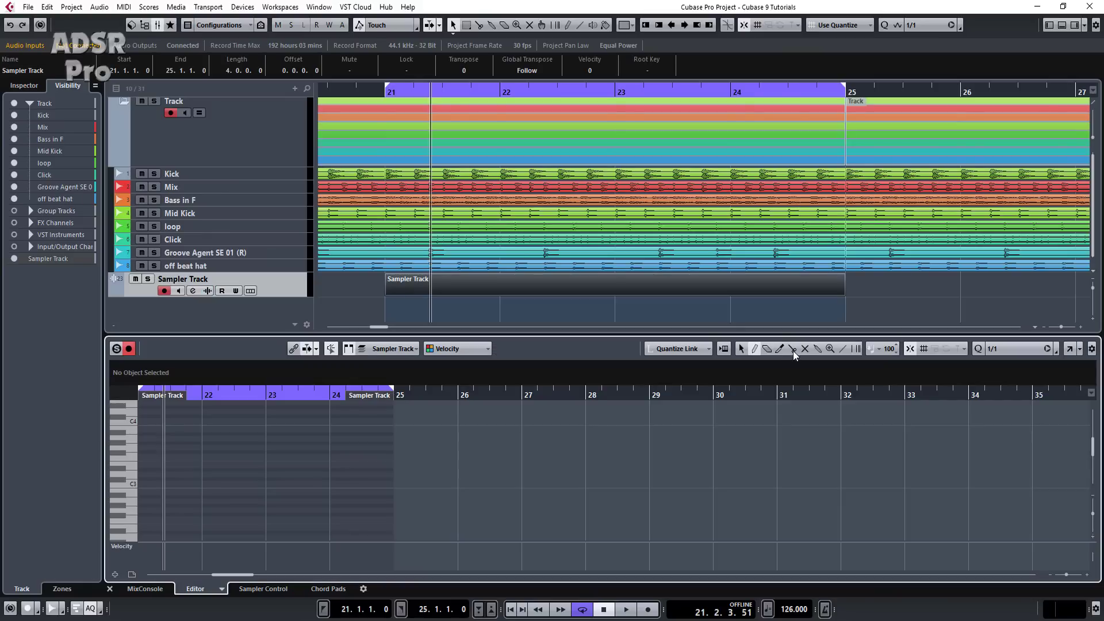
{"action": "left_click", "coordinate": [757, 350]}
{"action": "left_click_drag", "start_coordinate": [145, 420], "coordinate": [397, 422]}
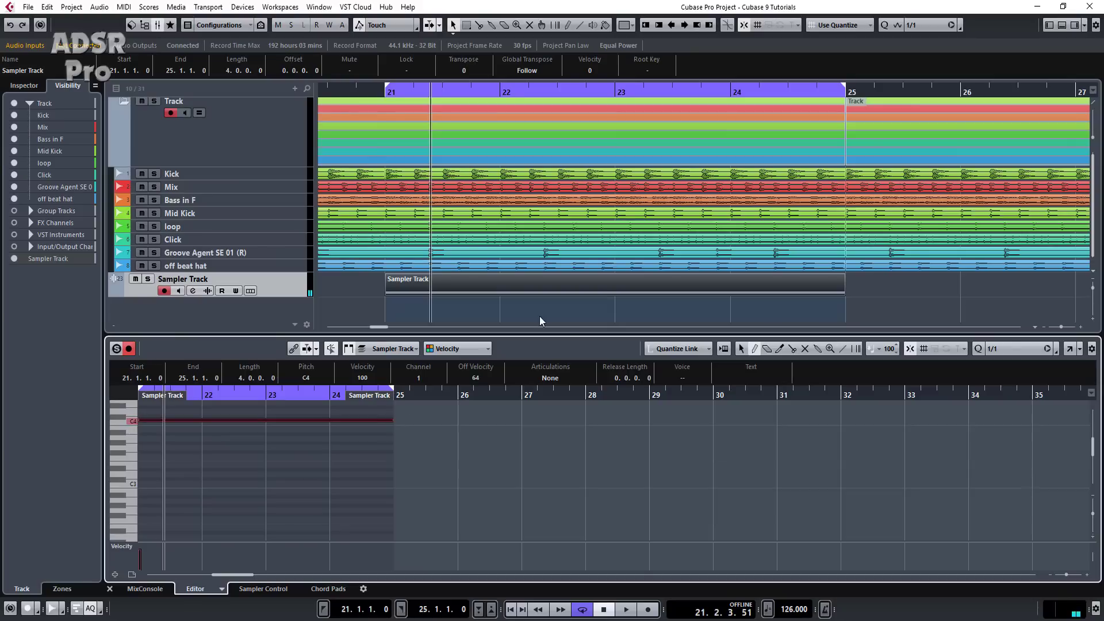
- Set the sampler's loop mode to Continuous and audition the looping snare
{"action": "left_click", "coordinate": [281, 590]}
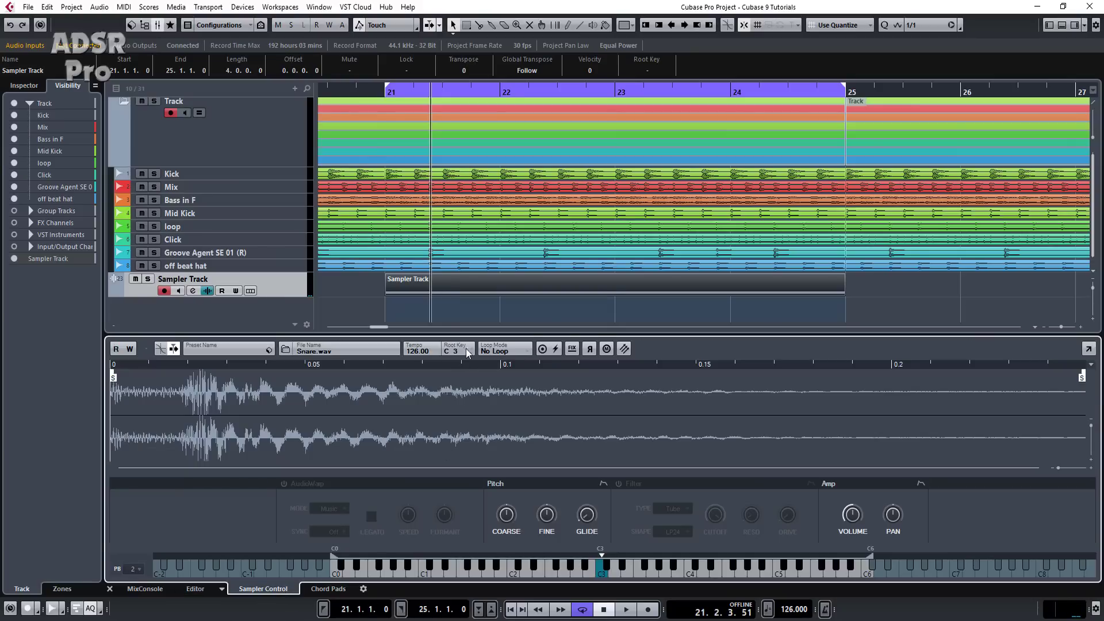
{"action": "left_click", "coordinate": [494, 350]}
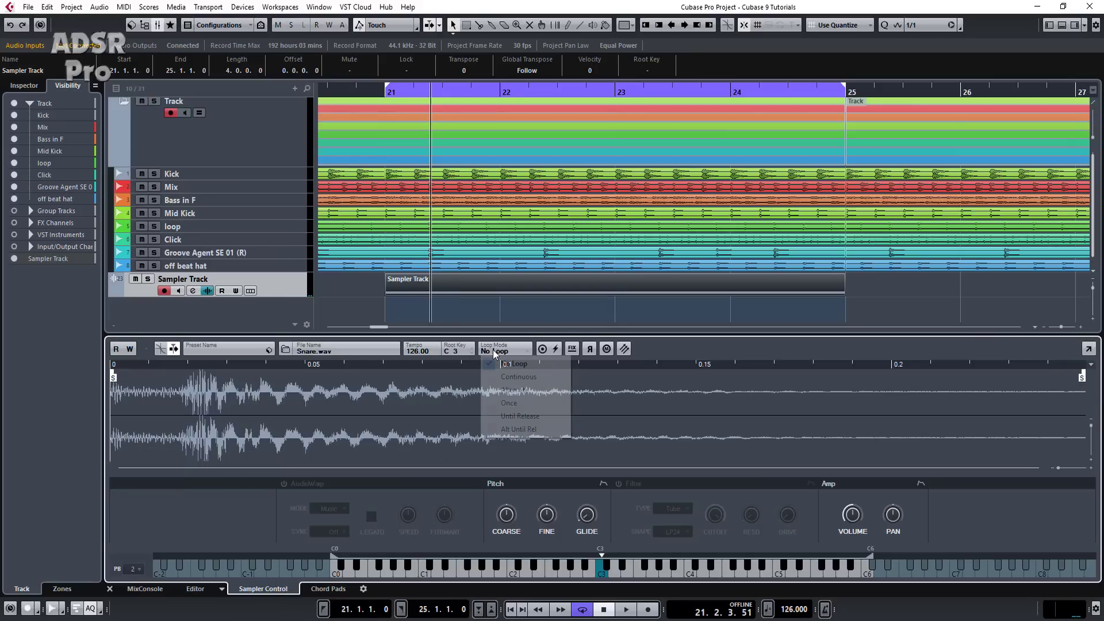
{"action": "left_click", "coordinate": [509, 376]}
{"action": "key", "text": "space"}
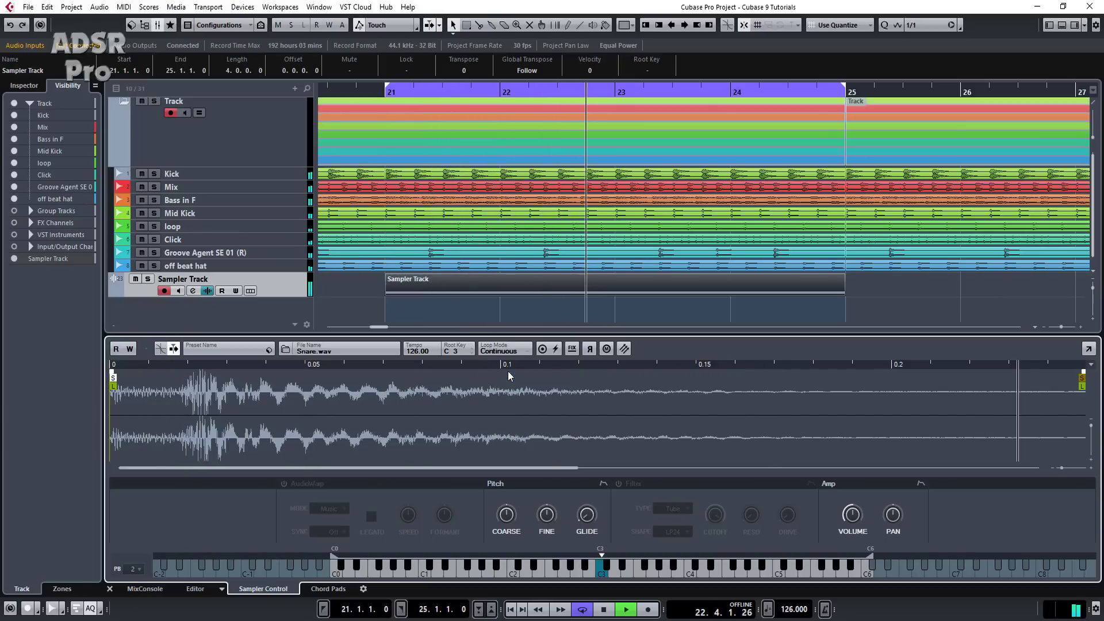
{"action": "key", "text": "space"}
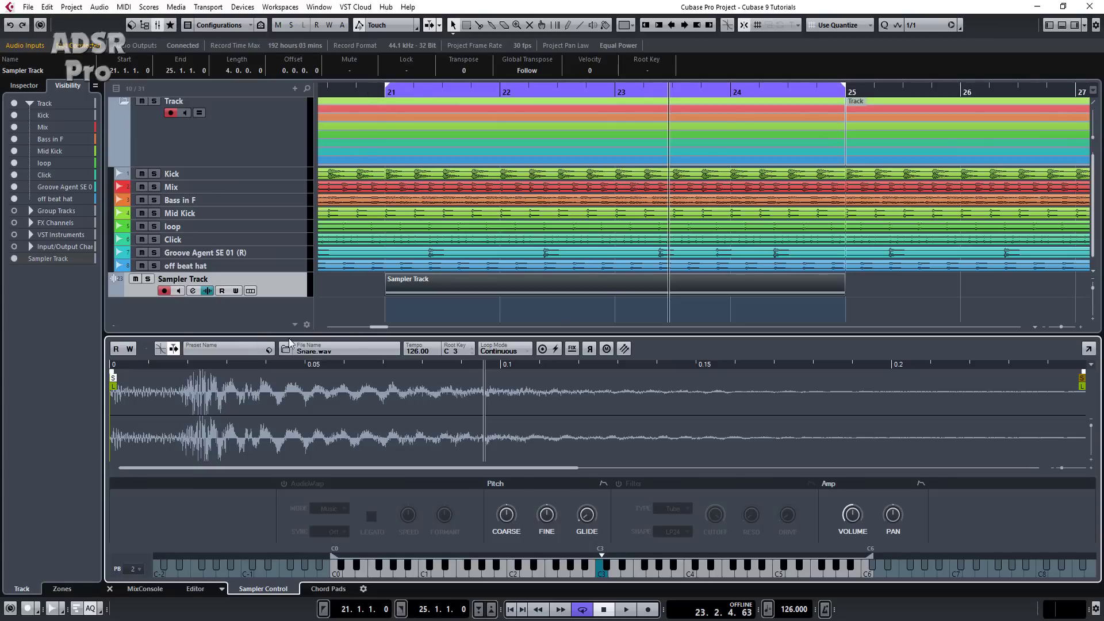
- Record automation of the sample loop end, shortening the loop to about 0.11 s during playback
{"action": "left_click", "coordinate": [130, 349]}
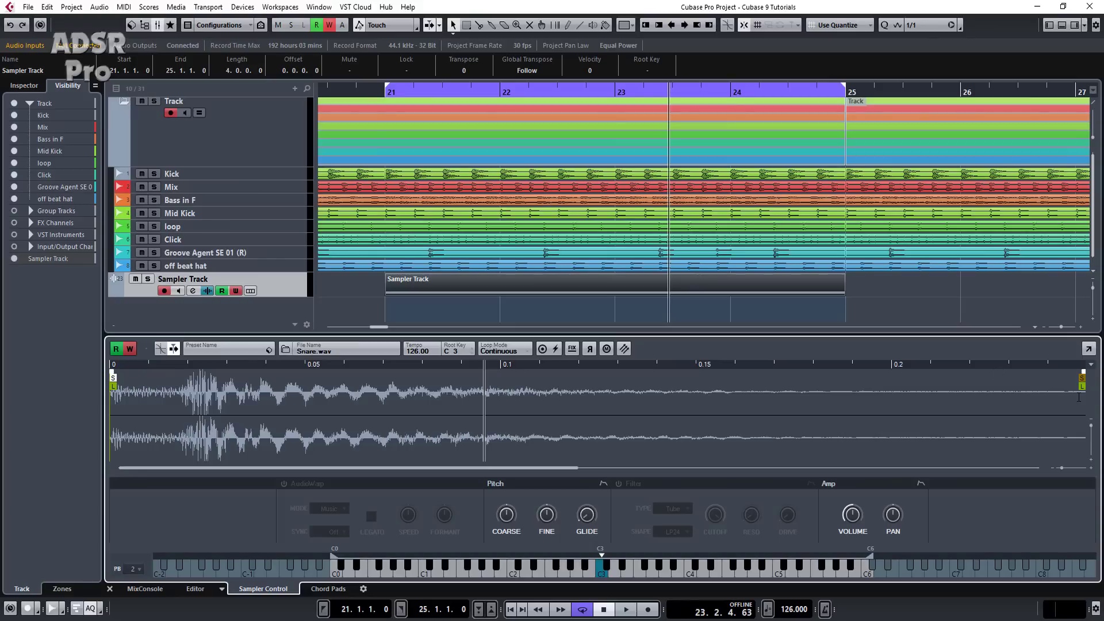
{"action": "left_click_drag", "start_coordinate": [1081, 383], "coordinate": [550, 382]}
{"action": "key", "text": "space"}
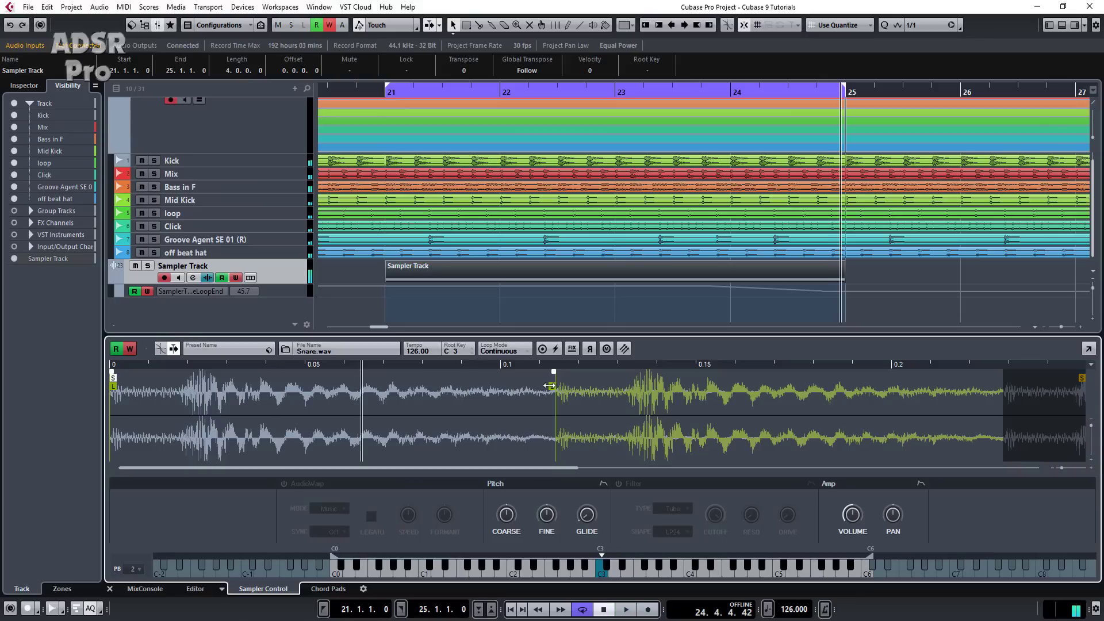
- Enlarge the loop end automation lane and reshape its curve into a straight descent from bar 21 to 0.0 at bar 25
{"action": "left_click_drag", "start_coordinate": [296, 295], "coordinate": [302, 356]}
{"action": "left_click_drag", "start_coordinate": [402, 332], "coordinate": [426, 485]}
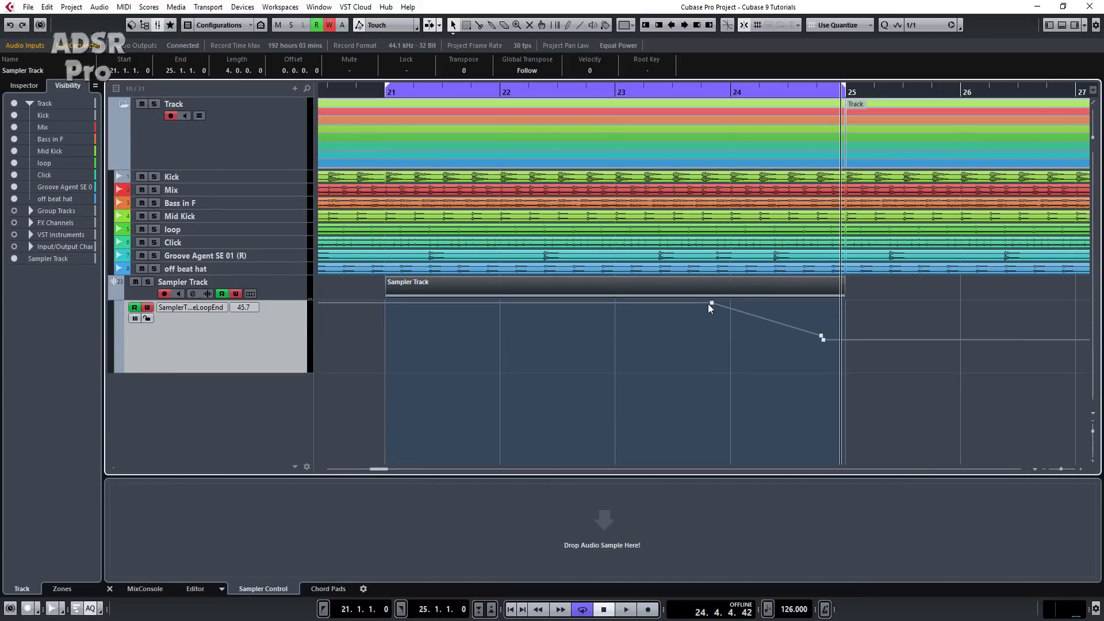
{"action": "left_click_drag", "start_coordinate": [711, 303], "coordinate": [385, 303]}
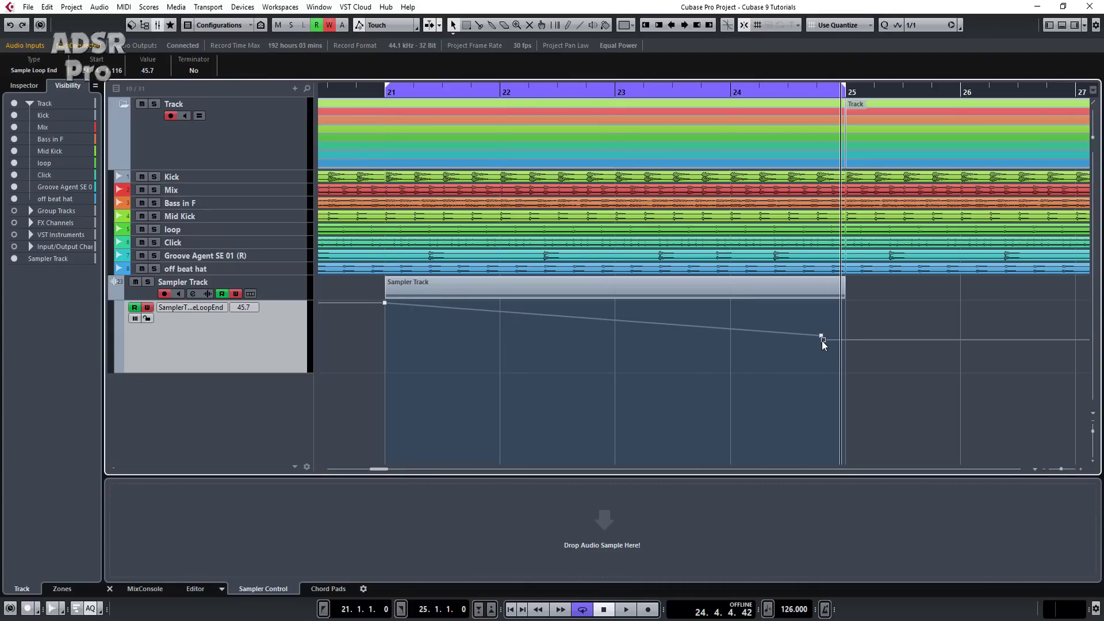
{"action": "left_click_drag", "start_coordinate": [823, 340], "coordinate": [842, 379]}
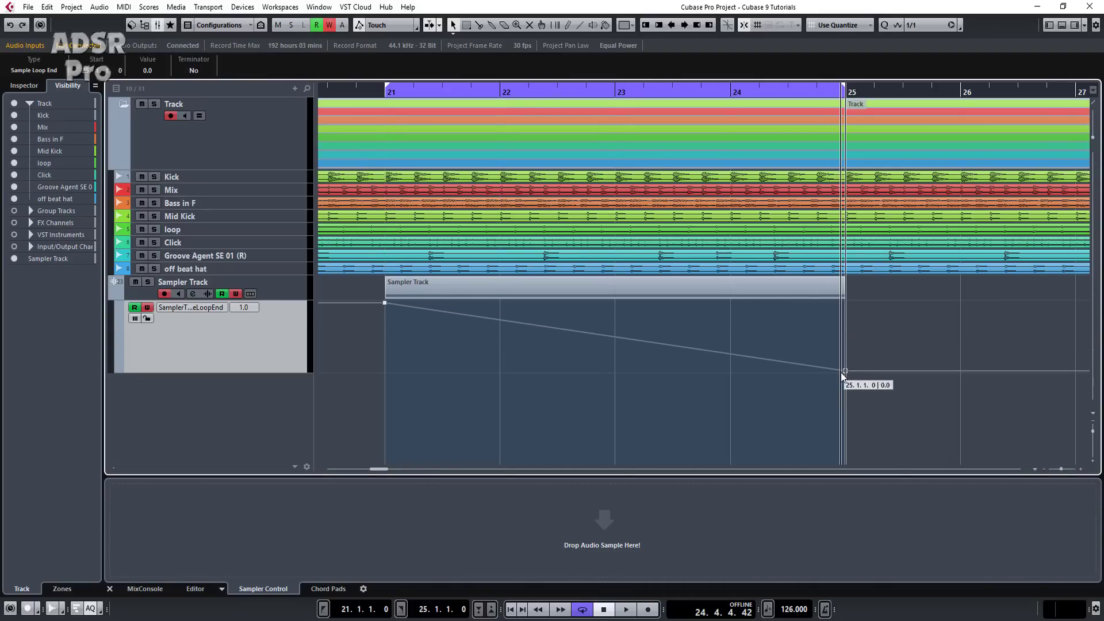
- Disable automation writing on the loop end lane and play the section from before bar 21
{"action": "left_click", "coordinate": [365, 92]}
{"action": "left_click", "coordinate": [148, 307]}
{"action": "key", "text": "space"}
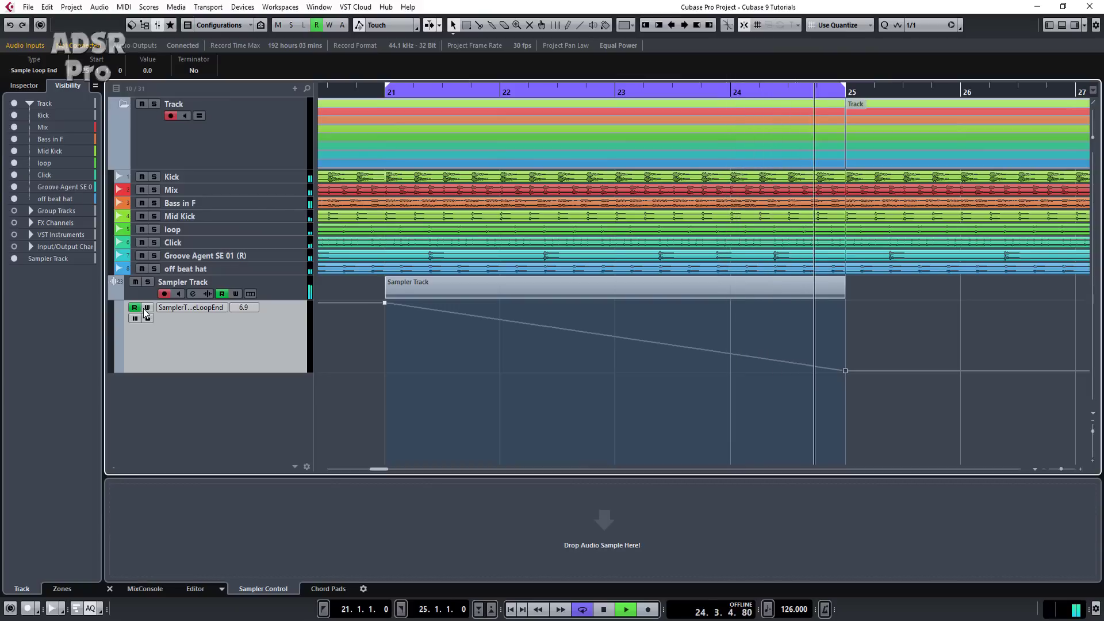
{"action": "key", "text": "space"}
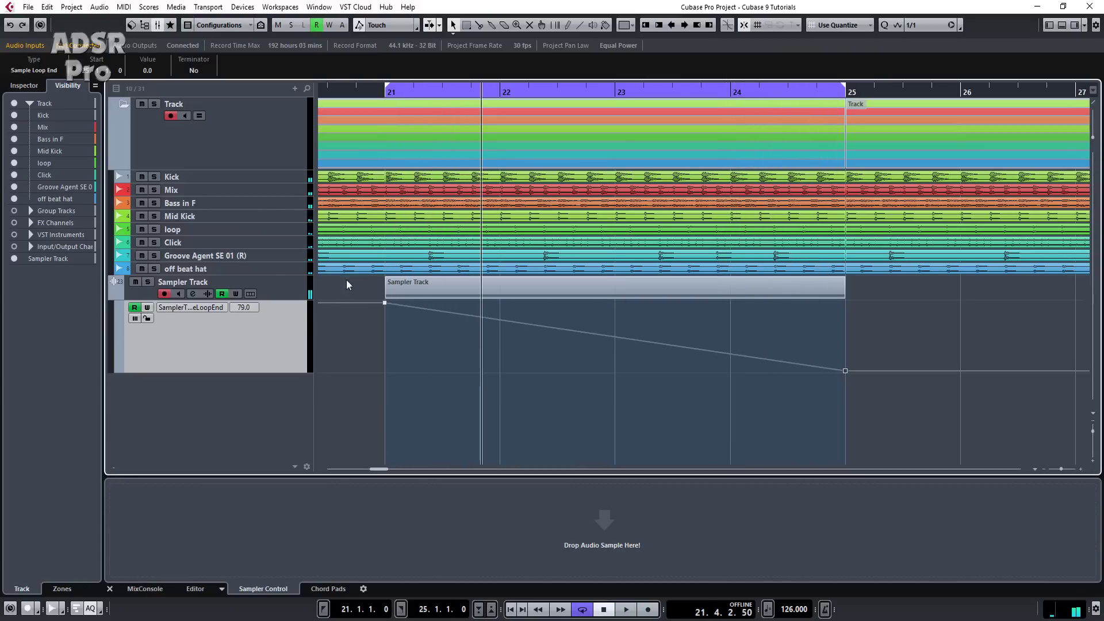
- Enable the sampler's filter and record cutoff automation during playback with write mode on
{"action": "left_click", "coordinate": [282, 285]}
{"action": "left_click_drag", "start_coordinate": [647, 473], "coordinate": [648, 257]}
{"action": "left_click", "coordinate": [620, 484]}
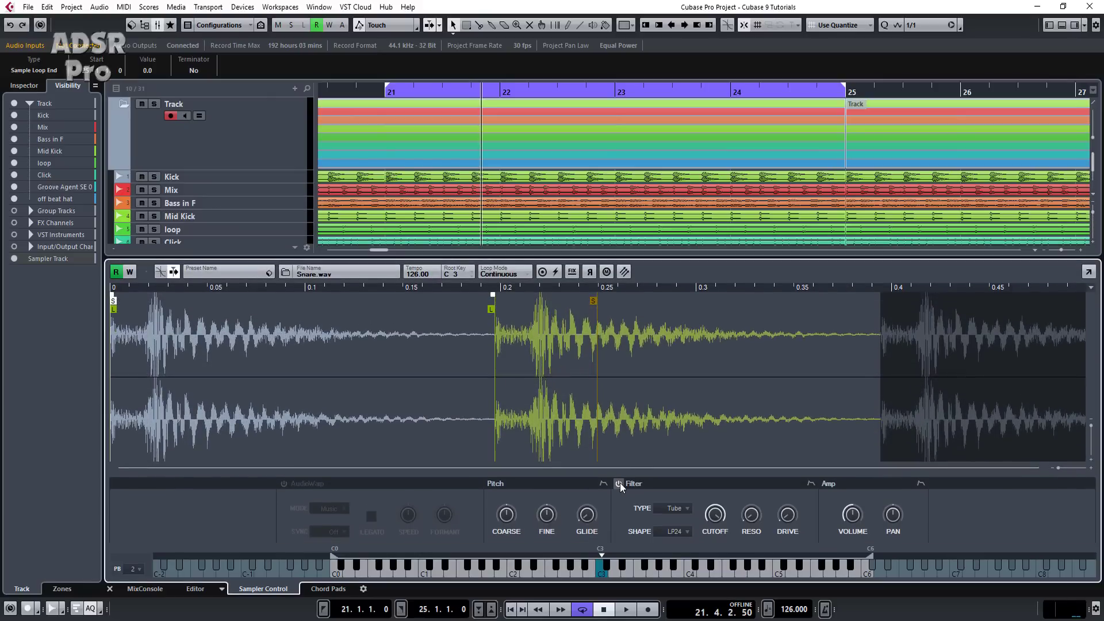
{"action": "left_click", "coordinate": [131, 272]}
{"action": "mouse_move", "coordinate": [716, 523]}
{"action": "key", "text": "space"}
{"action": "mouse_move", "coordinate": [717, 522]}
{"action": "left_mouse_down"}
{"action": "mouse_move", "coordinate": [713, 593]}
{"action": "mouse_move", "coordinate": [717, 505]}
{"action": "left_mouse_up"}
{"action": "key", "text": "space"}
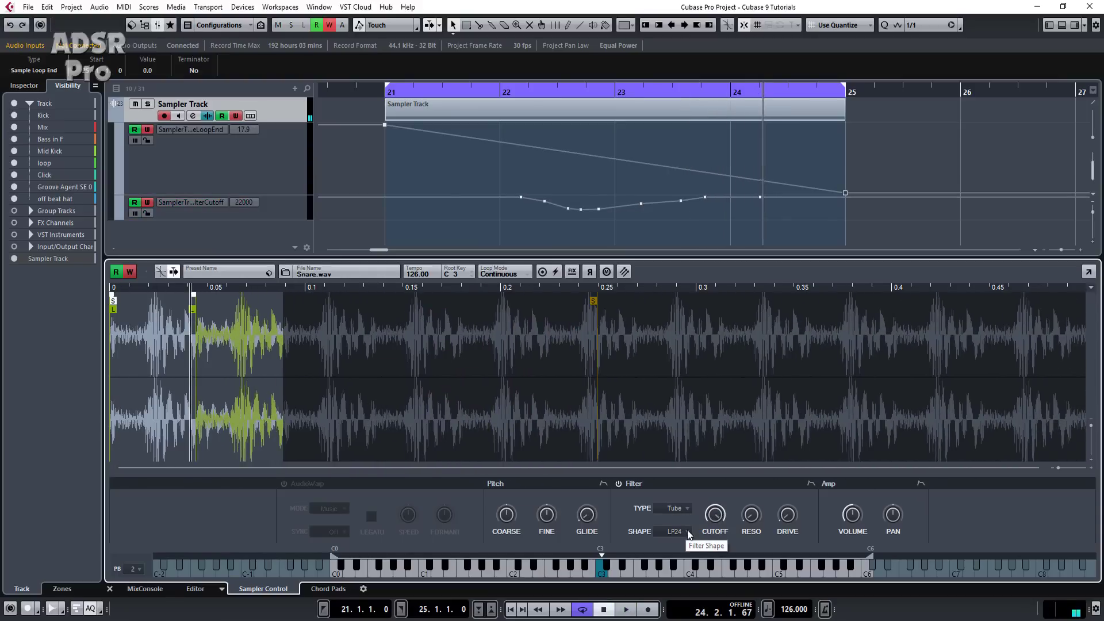
- Replace the recorded cutoff automation points with one rising ramp from the lane's minimum at bar 21 to 7589 at bar 25
{"action": "left_click_drag", "start_coordinate": [288, 218], "coordinate": [289, 244]}
{"action": "left_click_drag", "start_coordinate": [522, 256], "coordinate": [554, 415]}
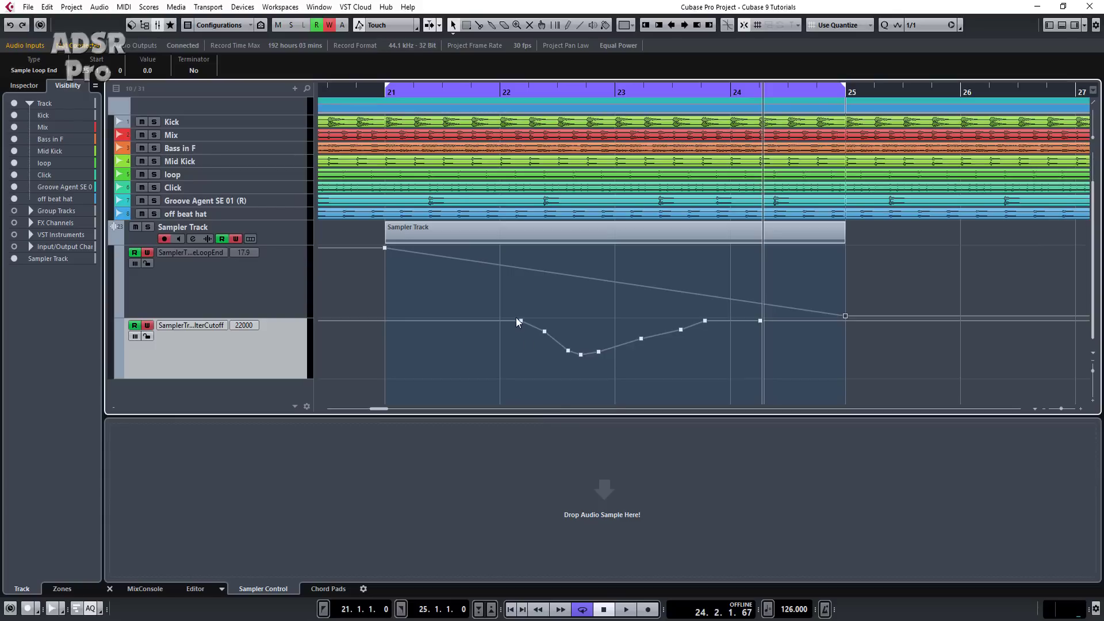
{"action": "left_click", "coordinate": [371, 378]}
{"action": "left_click_drag", "start_coordinate": [517, 318], "coordinate": [621, 391]}
{"action": "key", "text": "Delete"}
{"action": "left_click", "coordinate": [681, 330]}
{"action": "key", "text": "Delete"}
{"action": "left_click_drag", "start_coordinate": [706, 320], "coordinate": [845, 328]}
{"action": "left_click", "coordinate": [761, 333]}
{"action": "left_click_drag", "start_coordinate": [743, 329], "coordinate": [784, 353]}
{"action": "key", "text": "Delete"}
- Refine the cutoff ramp during playback, setting its start point to 207 and its end point to 22000
{"action": "key", "text": "KP_1"}
{"action": "key", "text": "space"}
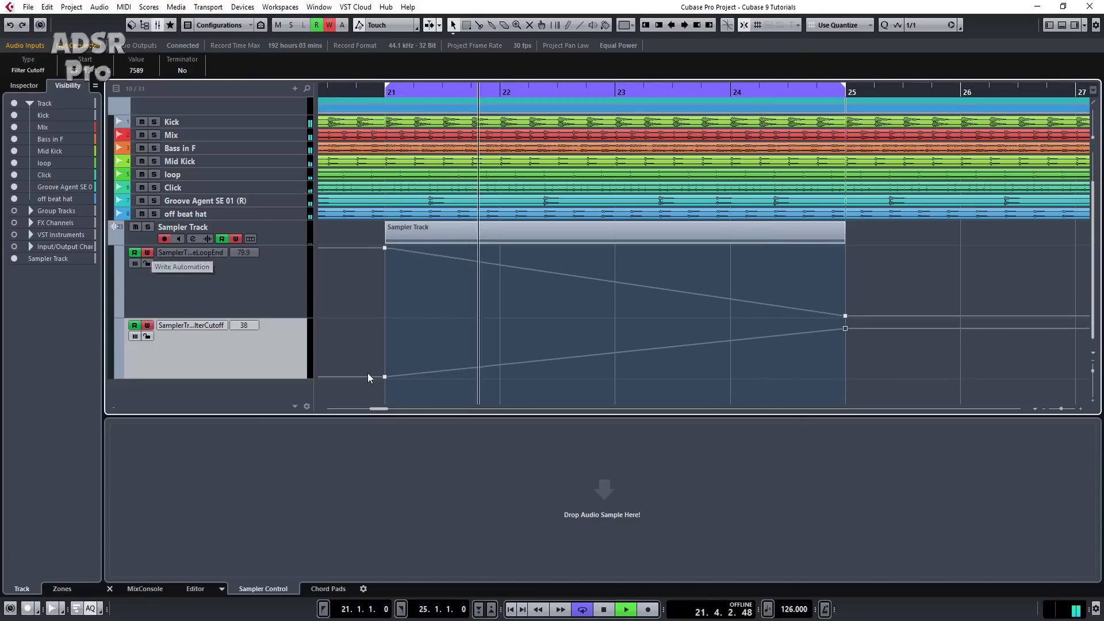
{"action": "left_click_drag", "start_coordinate": [385, 377], "coordinate": [386, 362]}
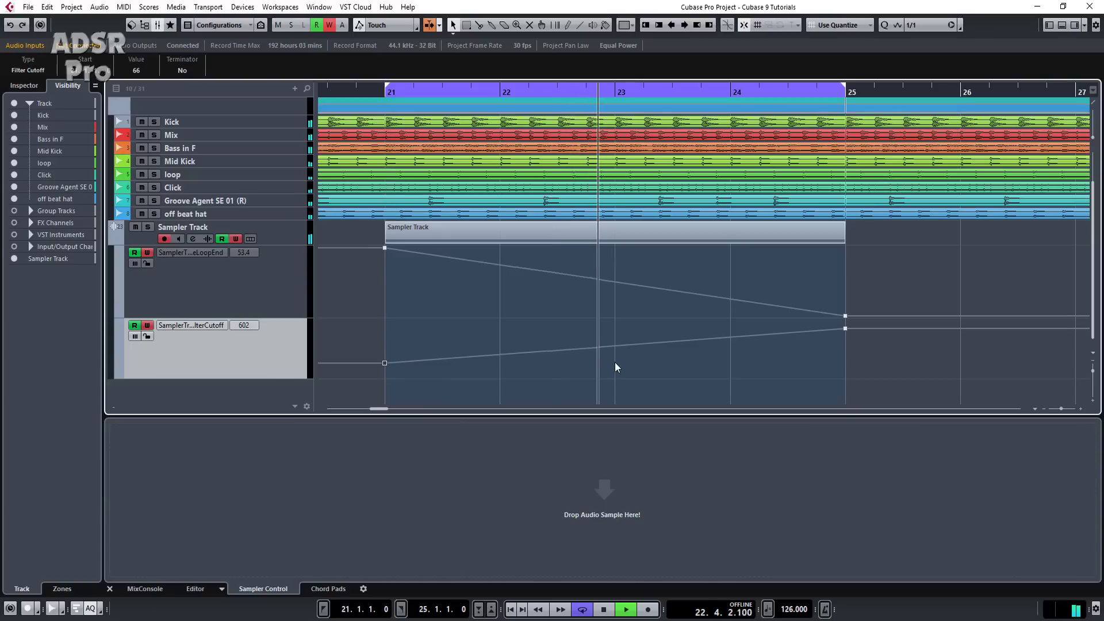
{"action": "left_click_drag", "start_coordinate": [845, 328], "coordinate": [845, 320]}
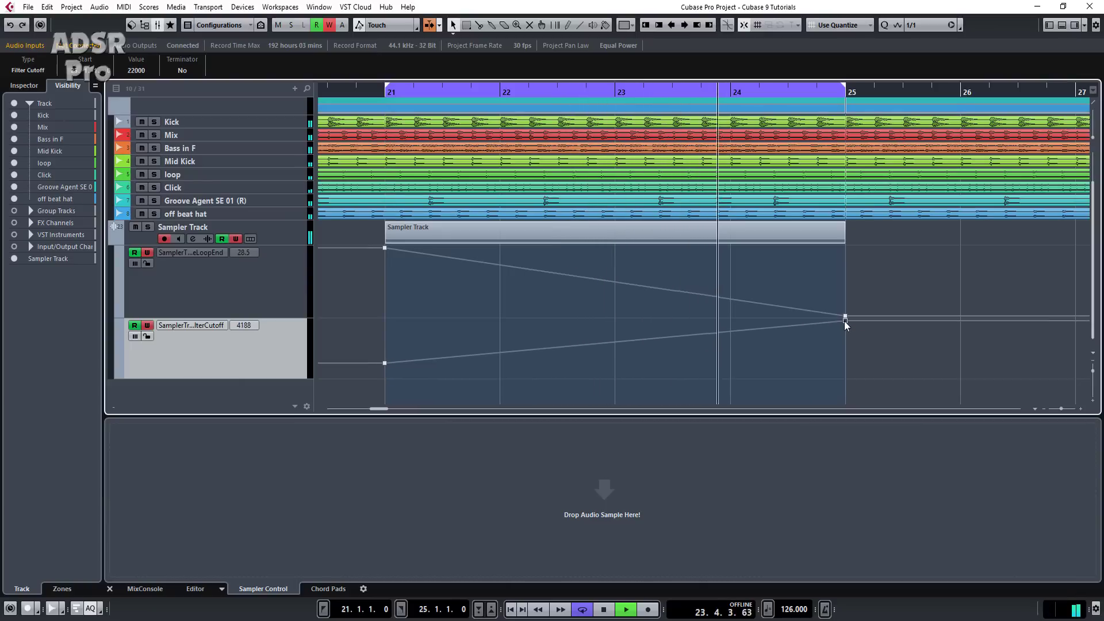
{"action": "mouse_move", "coordinate": [803, 319]}
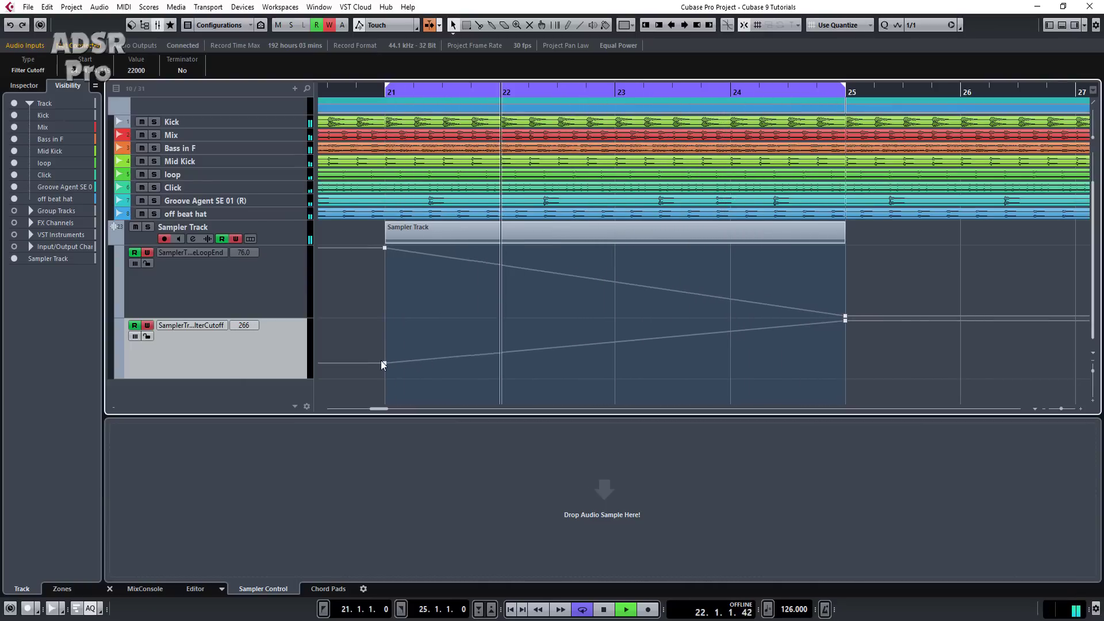
{"action": "left_click_drag", "start_coordinate": [385, 363], "coordinate": [384, 355]}
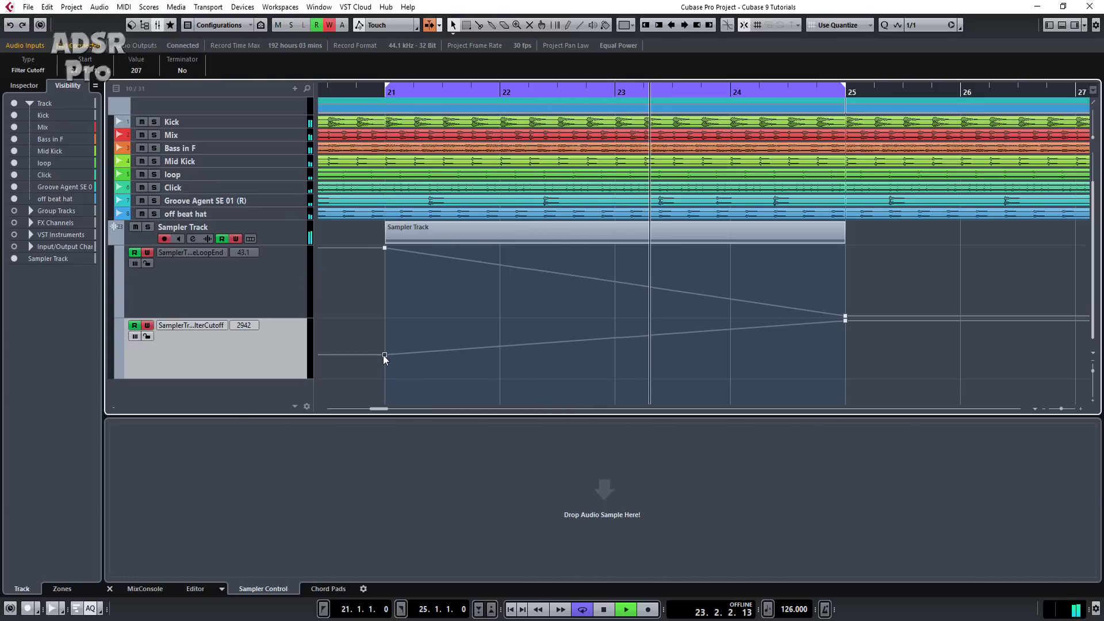
- Record filter resonance and drive automation on the Sampler Track, and turn off automation writing on all its lanes
{"action": "left_click", "coordinate": [287, 233]}
{"action": "mouse_move", "coordinate": [754, 520]}
{"action": "left_mouse_down"}
{"action": "mouse_move", "coordinate": [743, 427]}
{"action": "mouse_move", "coordinate": [739, 483]}
{"action": "left_mouse_up"}
{"action": "mouse_move", "coordinate": [800, 517]}
{"action": "left_mouse_down"}
{"action": "mouse_move", "coordinate": [789, 468]}
{"action": "mouse_move", "coordinate": [786, 511]}
{"action": "left_mouse_up"}
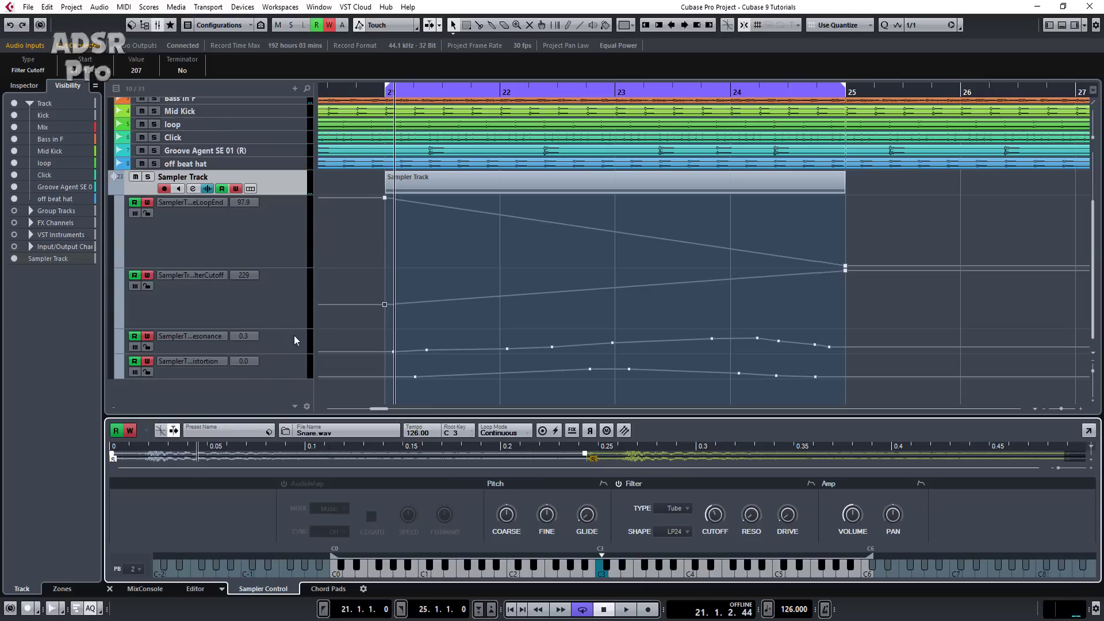
{"action": "left_click", "coordinate": [148, 201]}
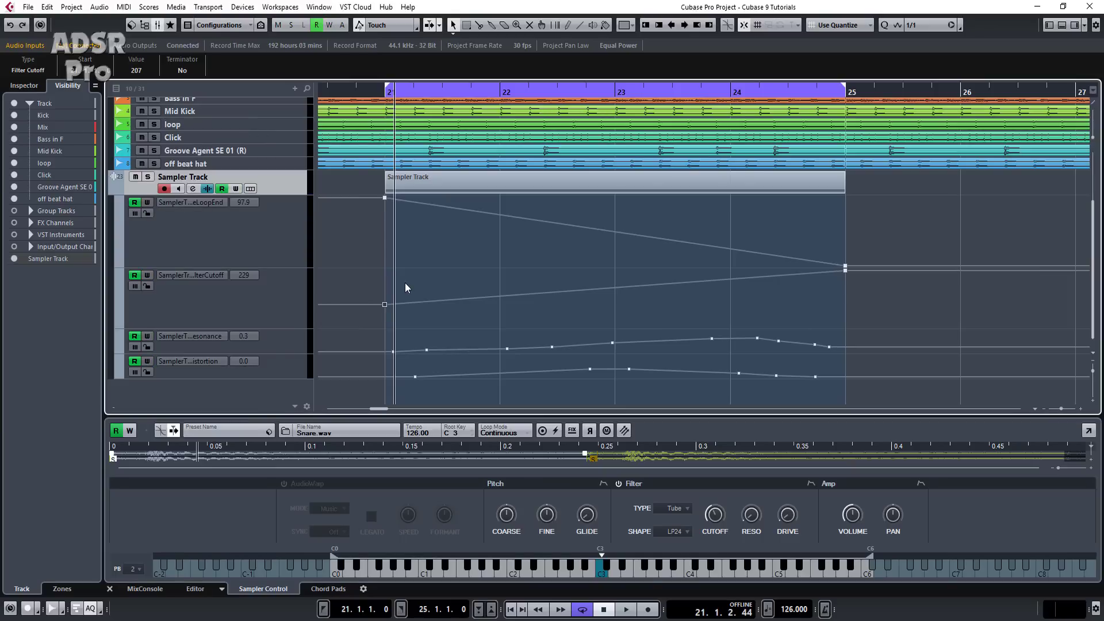
- Examine the Reveal Parameter on Write option in the Automation Panel settings, then close the panel
{"action": "key", "text": "F6"}
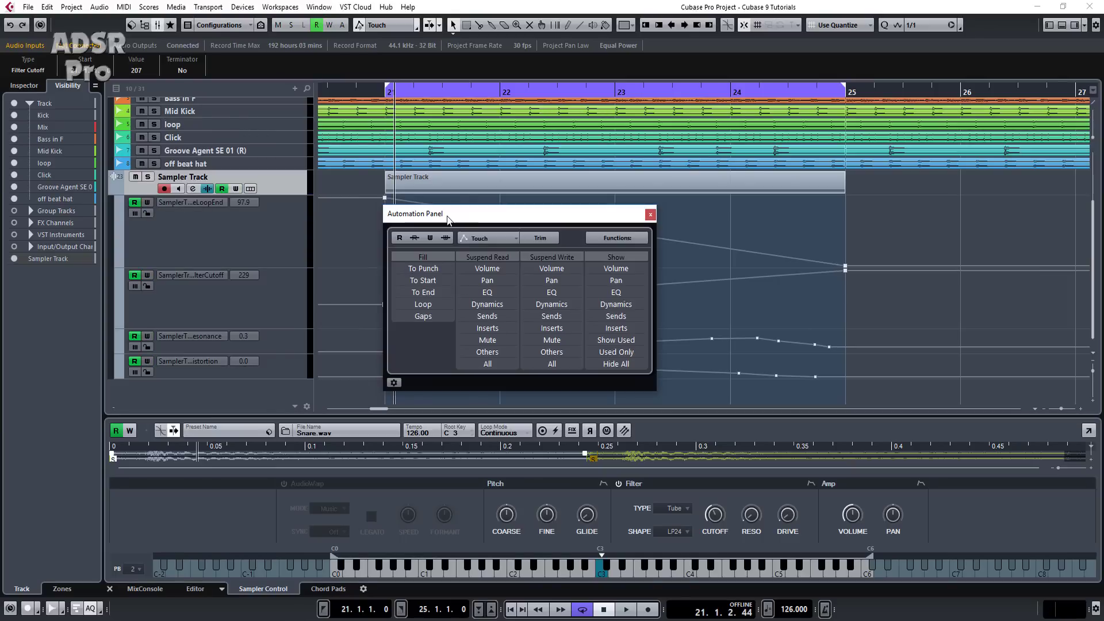
{"action": "left_click", "coordinate": [395, 319]}
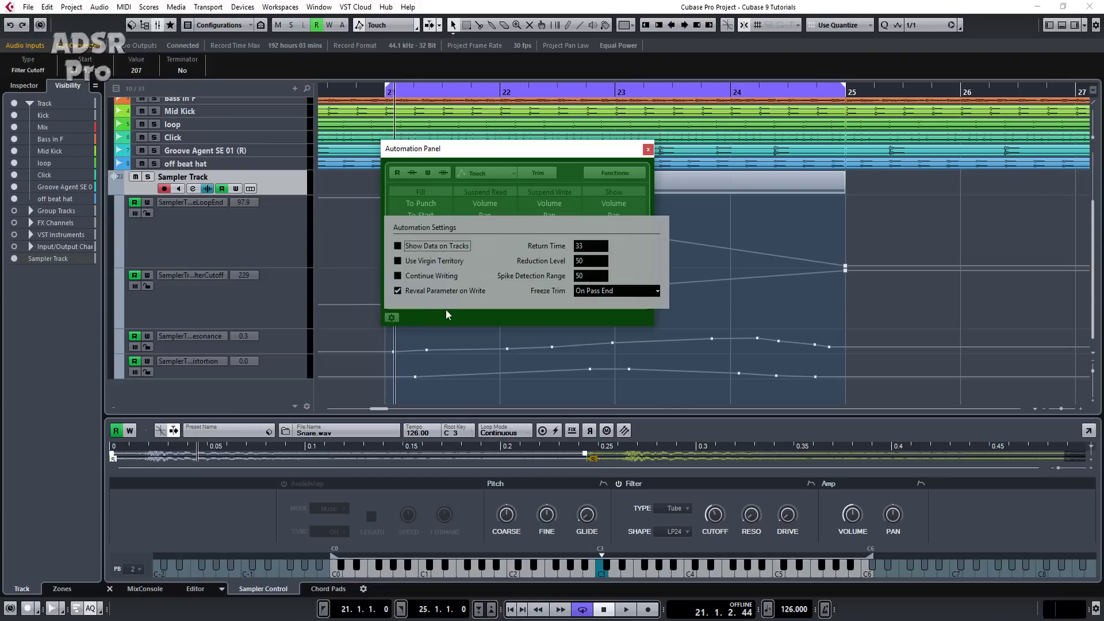
{"action": "left_click", "coordinate": [648, 151]}
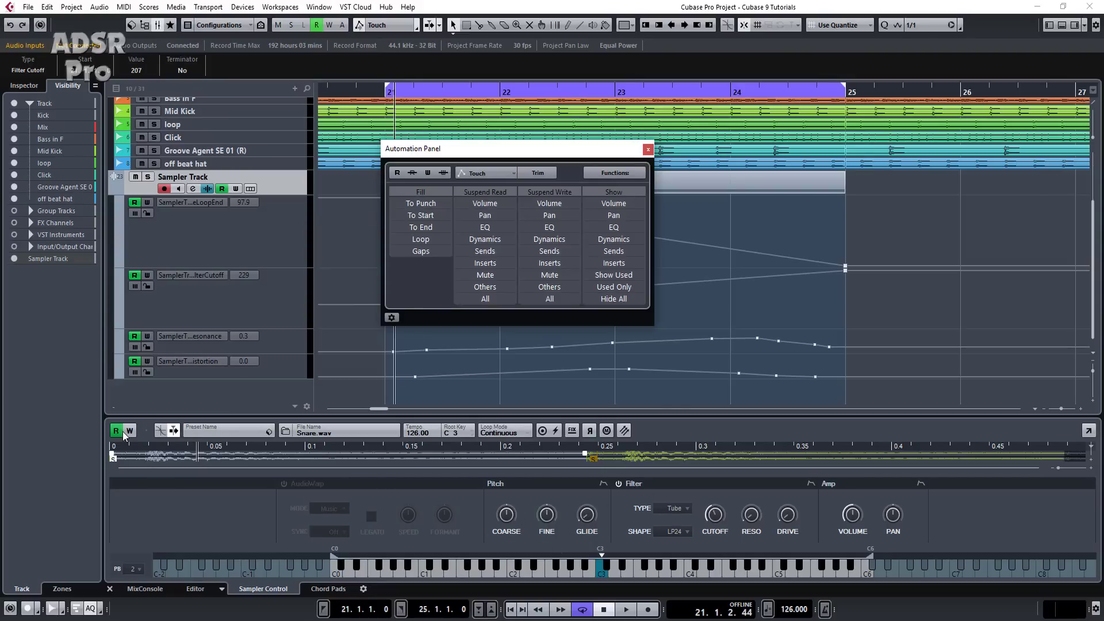
{"action": "left_click", "coordinate": [648, 150]}
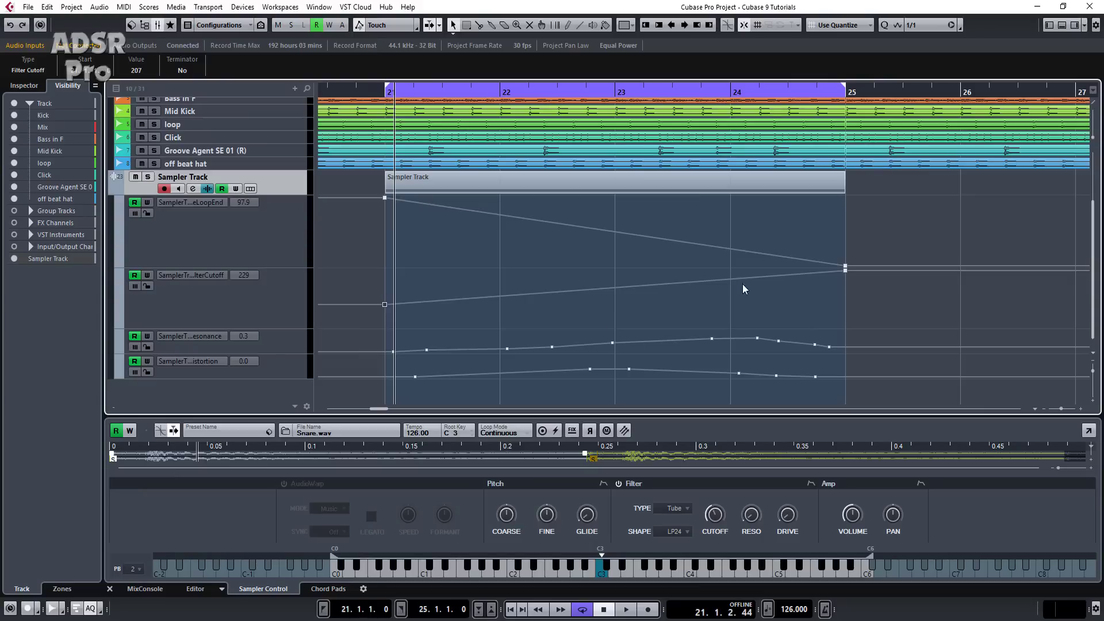
- Solo the Sampler Track and audition the automated snare build
{"action": "left_click", "coordinate": [148, 177]}
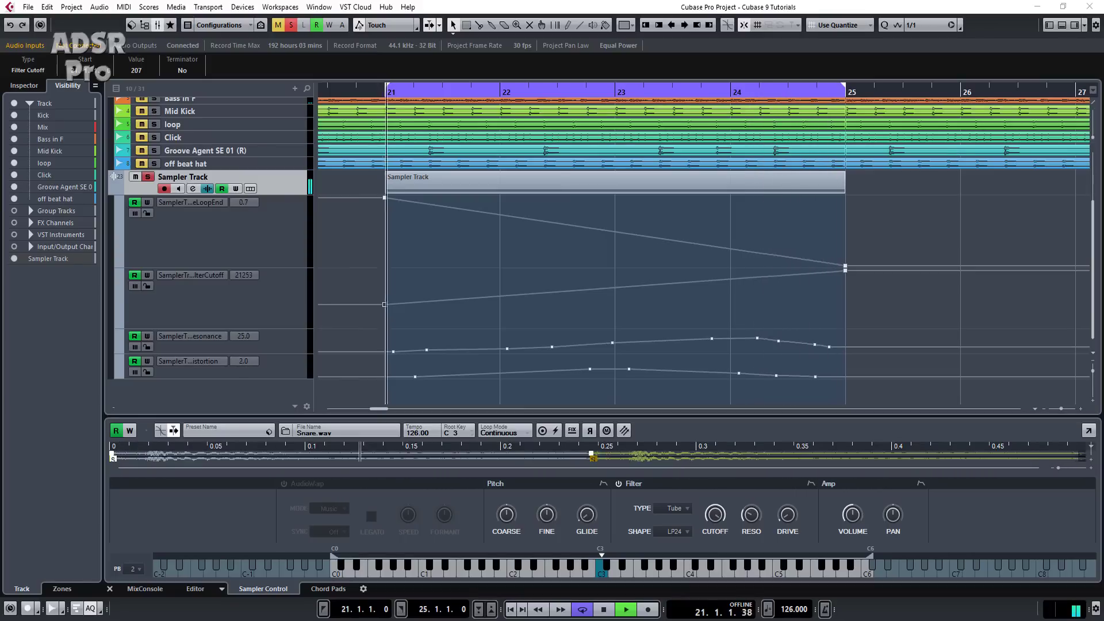
{"action": "key", "text": "space"}
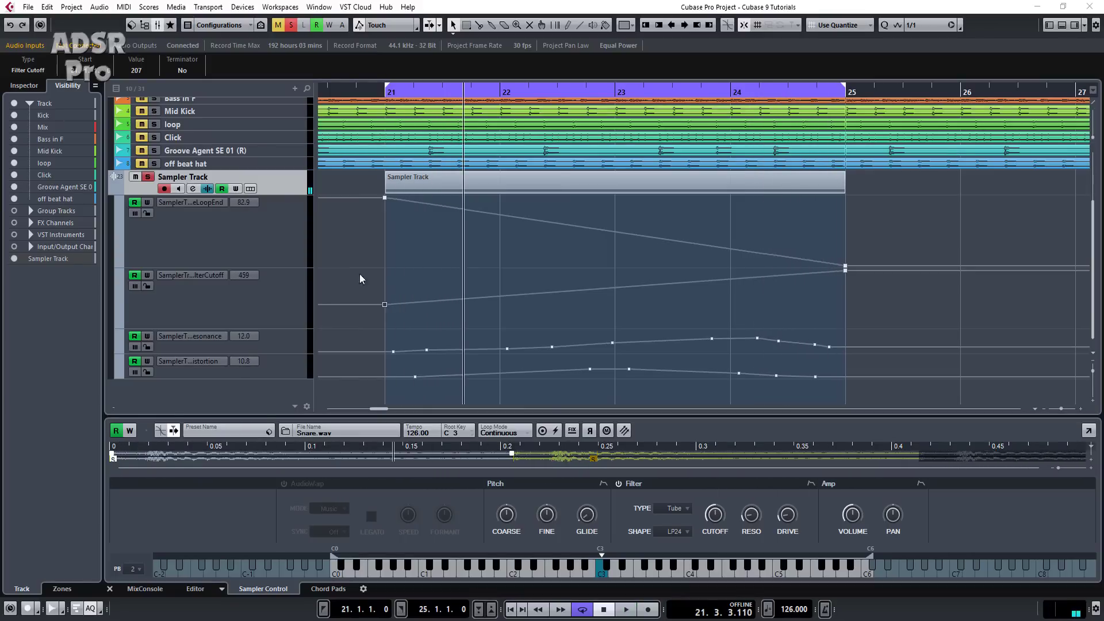
- Enlarge the Sampler Track lane and try to render the track in place with the current settings
{"action": "left_click_drag", "start_coordinate": [294, 194], "coordinate": [294, 264]}
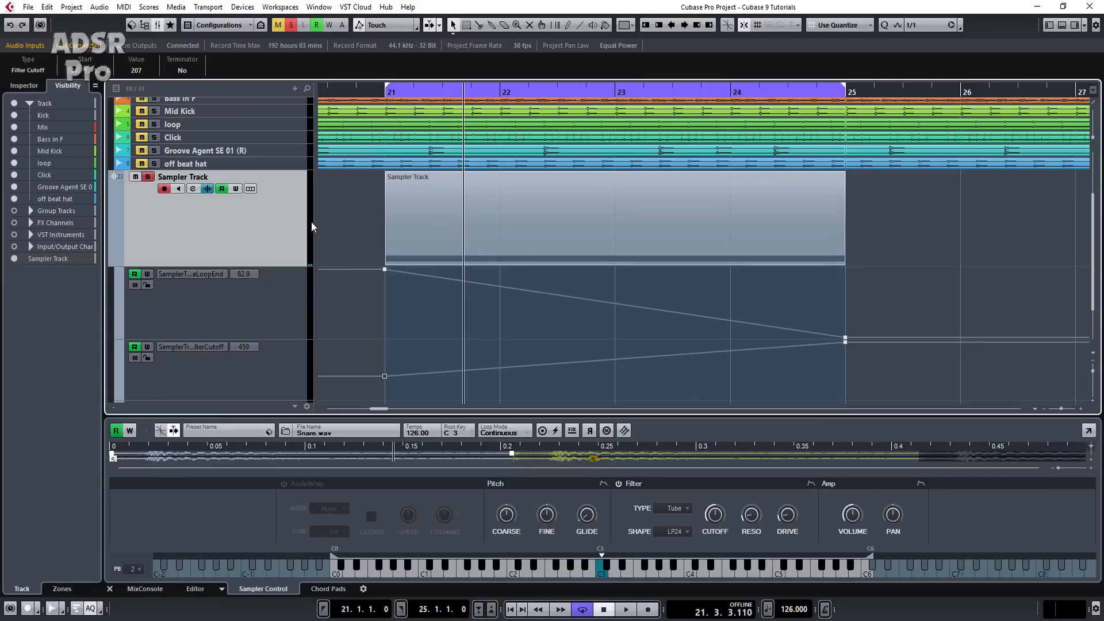
{"action": "right_click", "coordinate": [541, 270]}
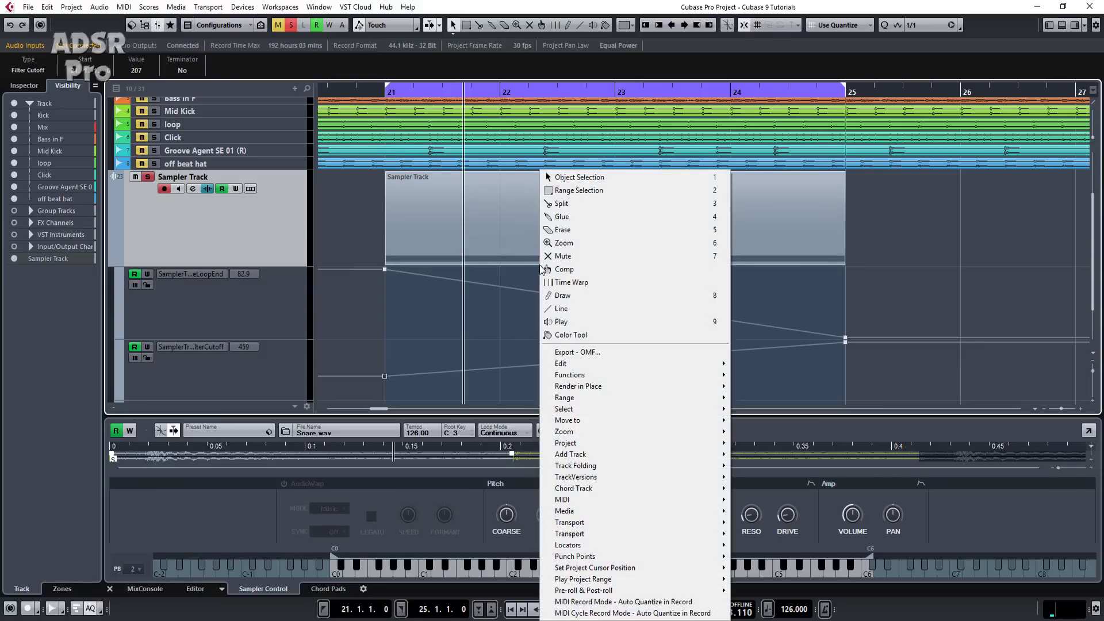
{"action": "right_click", "coordinate": [470, 211]}
{"action": "mouse_move", "coordinate": [553, 386]}
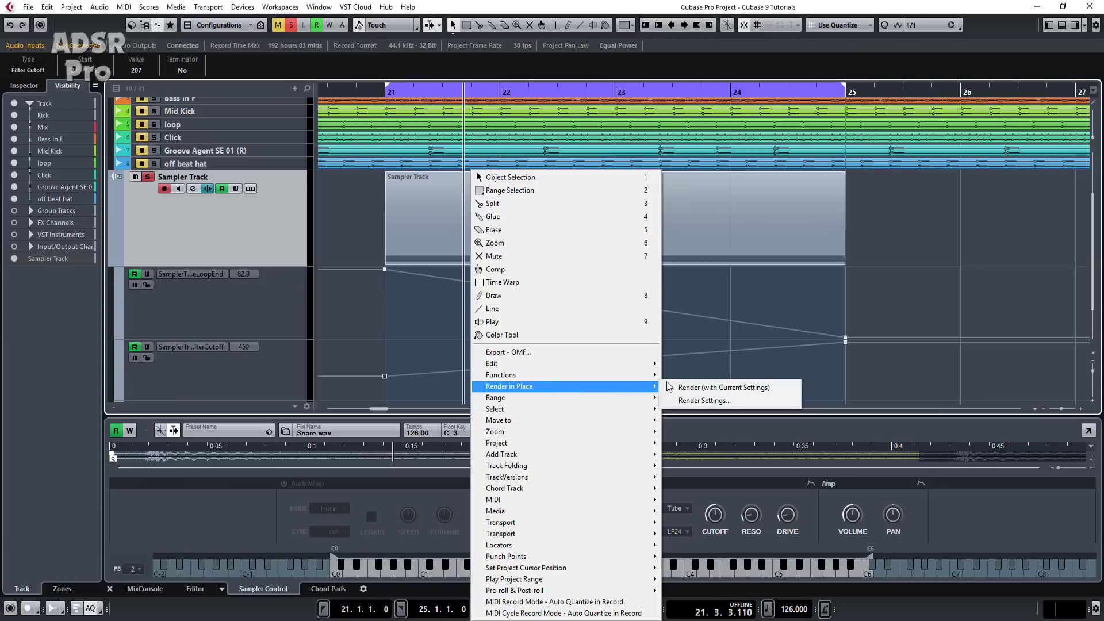
{"action": "left_click", "coordinate": [684, 390]}
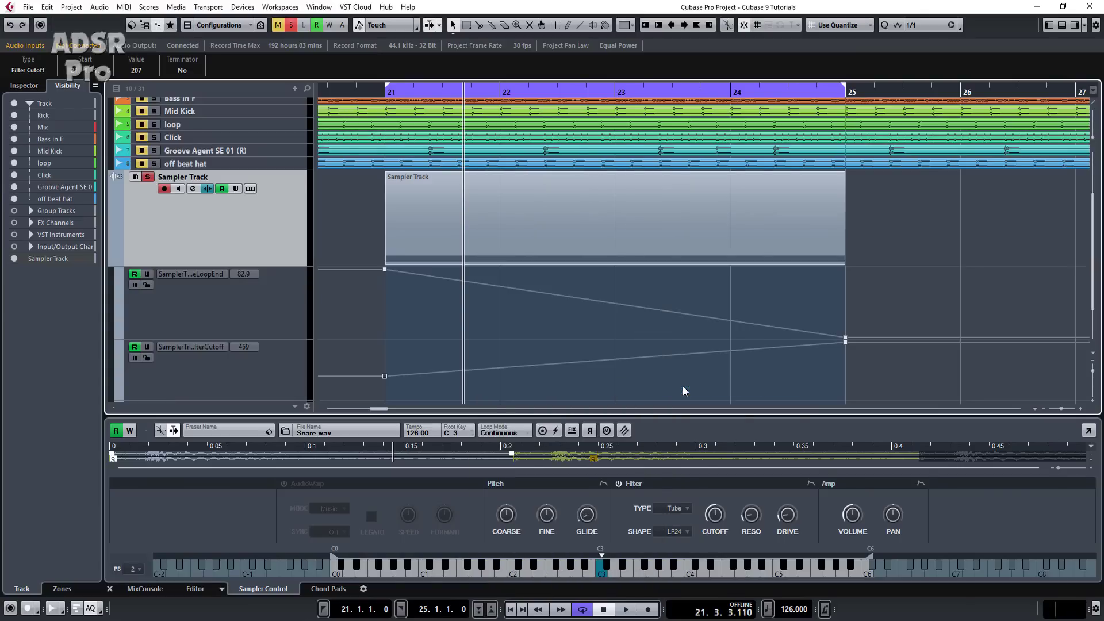
{"action": "scroll", "coordinate": [777, 281], "scroll_direction": "down", "scroll_amount": 2}
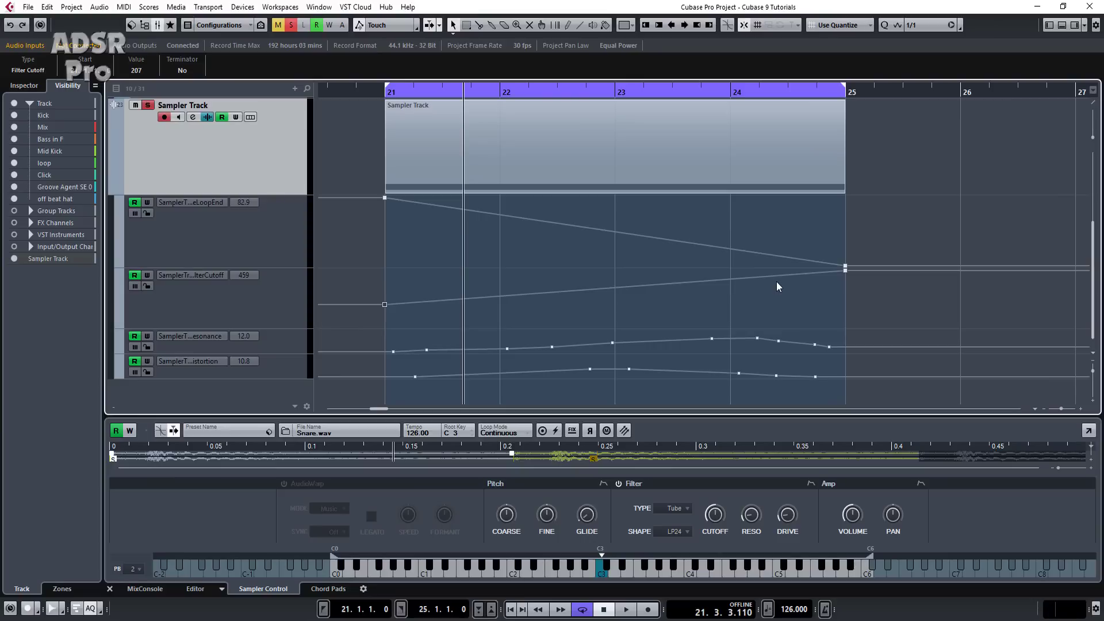
- Select the four-bar Sampler Track part and render it in place to audio with the current settings
{"action": "left_click", "coordinate": [608, 150]}
{"action": "right_click", "coordinate": [606, 146]}
{"action": "mouse_move", "coordinate": [684, 341]}
{"action": "left_click", "coordinate": [826, 342]}
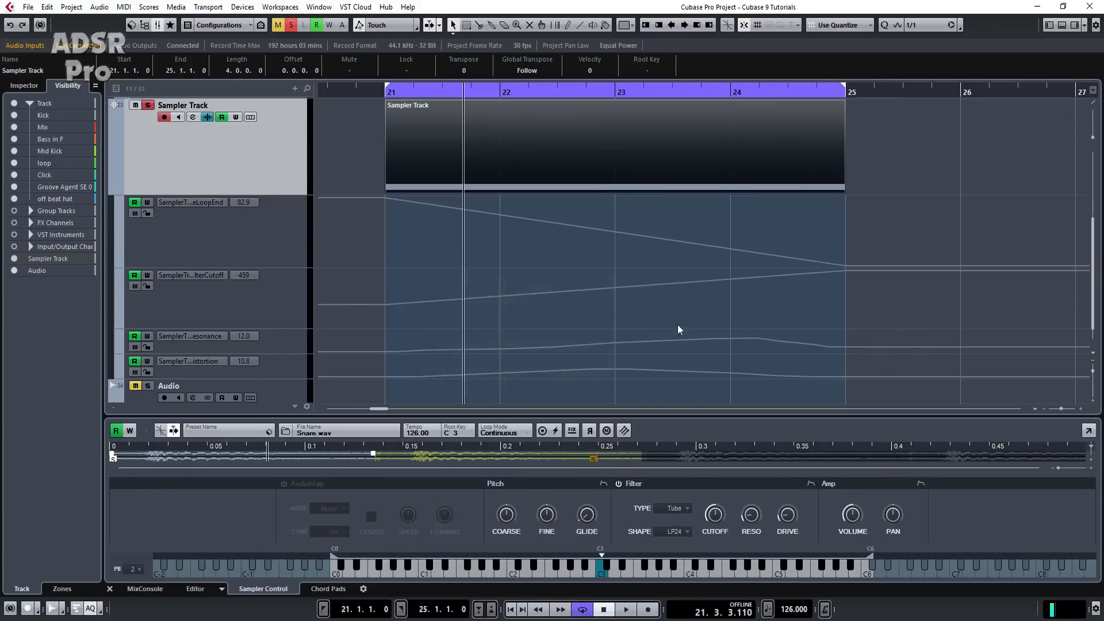
{"action": "scroll", "coordinate": [543, 289], "scroll_direction": "down", "scroll_amount": 1}
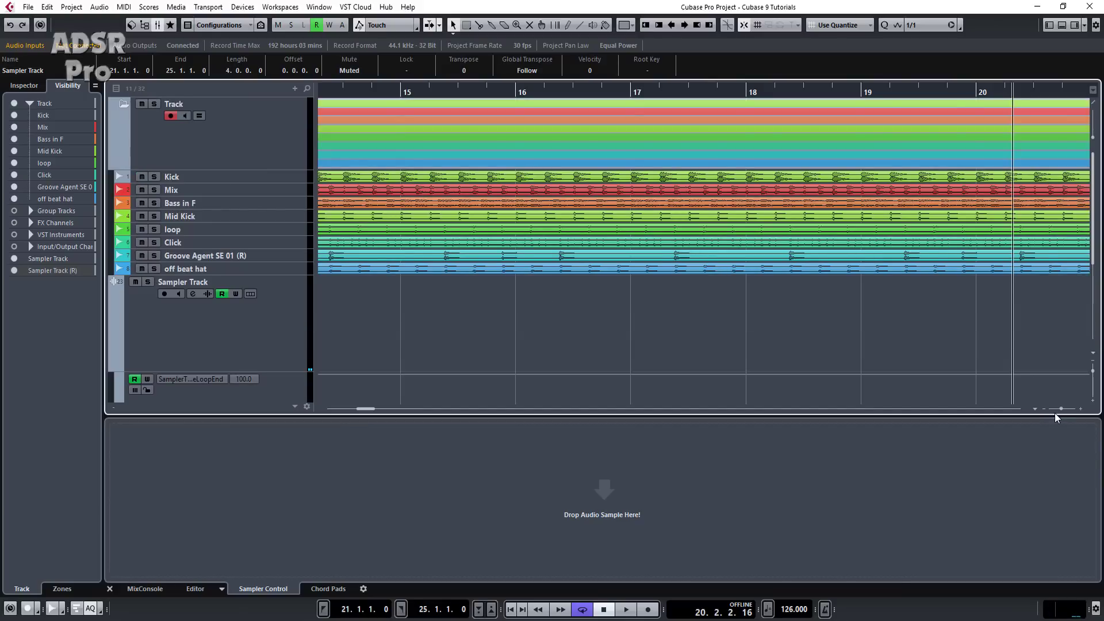
- Move the rendered Sampler Track (R) directly above the original Sampler Track, and hide the original track
{"action": "left_click", "coordinate": [1062, 25]}
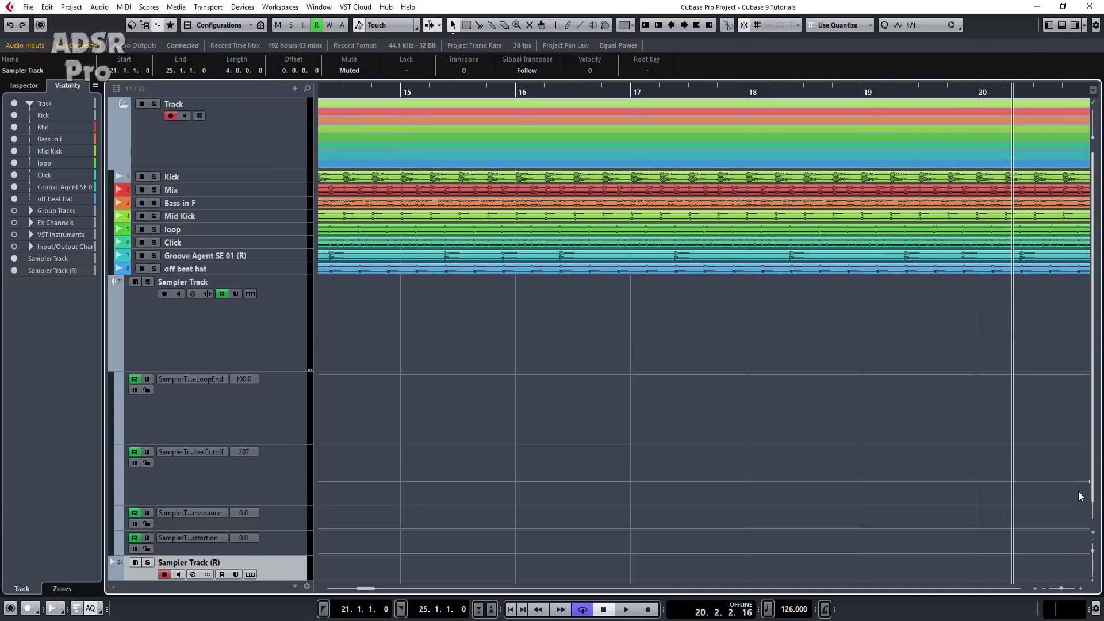
{"action": "left_click_drag", "start_coordinate": [1061, 587], "coordinate": [1058, 585]}
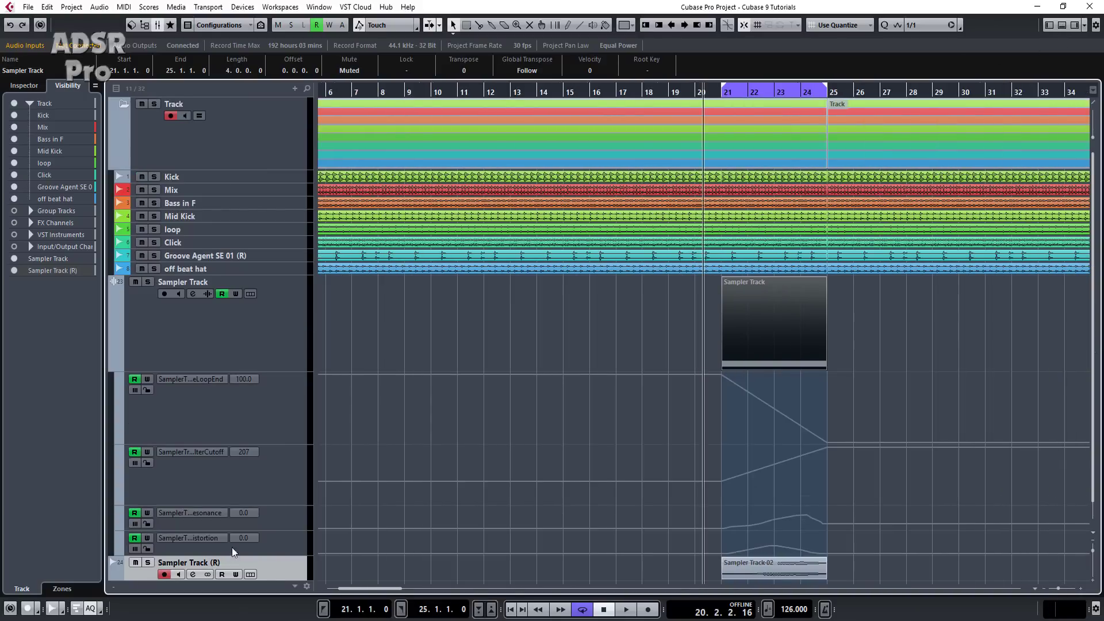
{"action": "left_click_drag", "start_coordinate": [272, 568], "coordinate": [258, 341]}
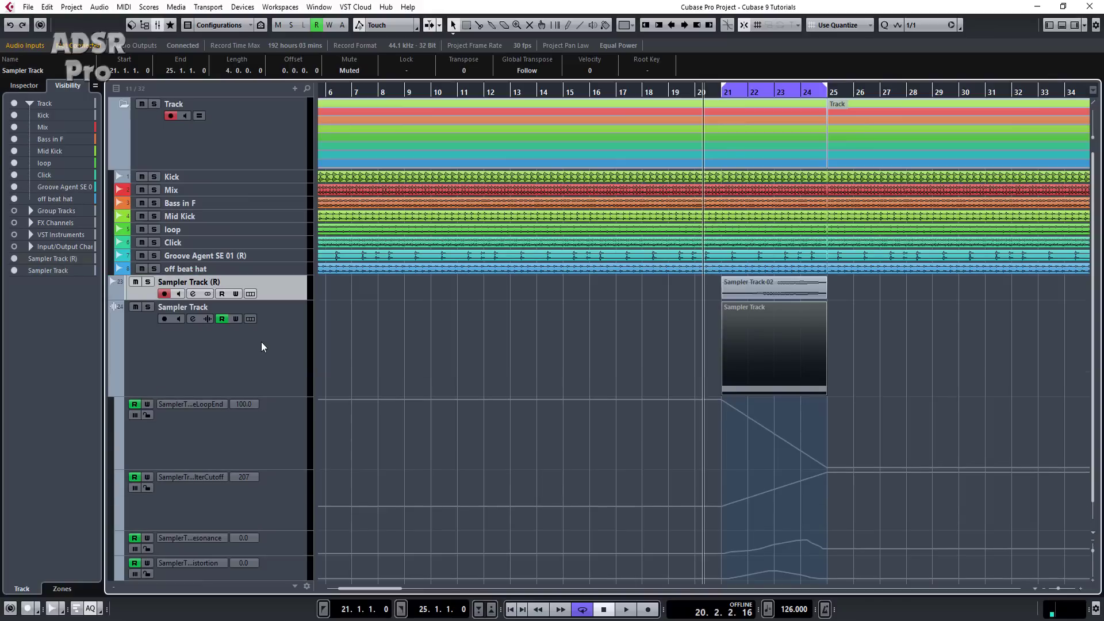
{"action": "left_click", "coordinate": [262, 356]}
{"action": "right_click", "coordinate": [262, 357]}
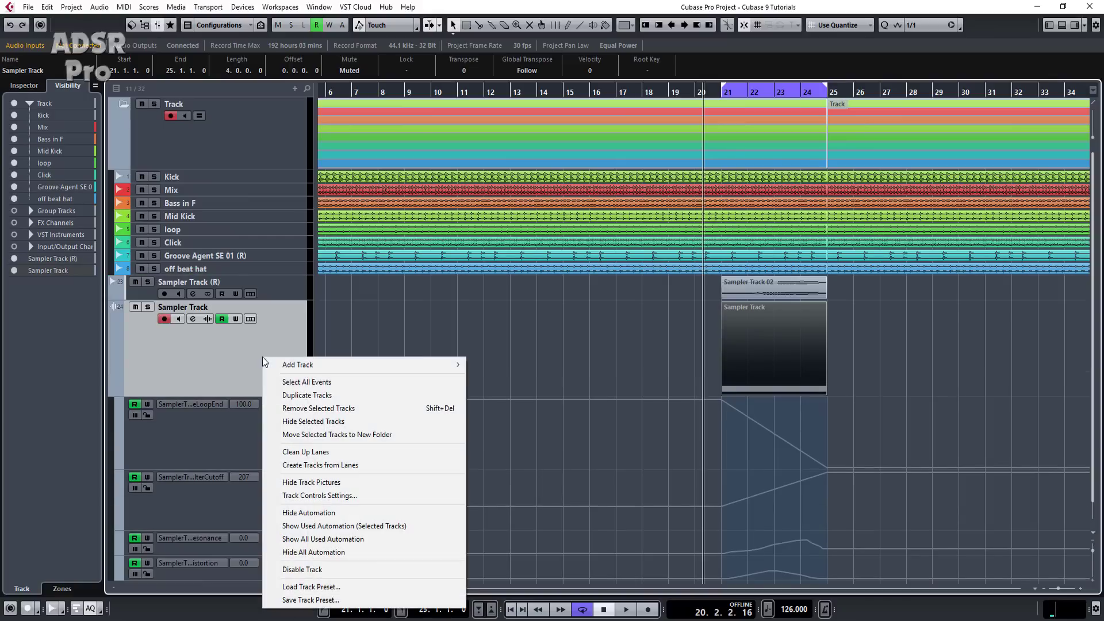
{"action": "left_click", "coordinate": [302, 421]}
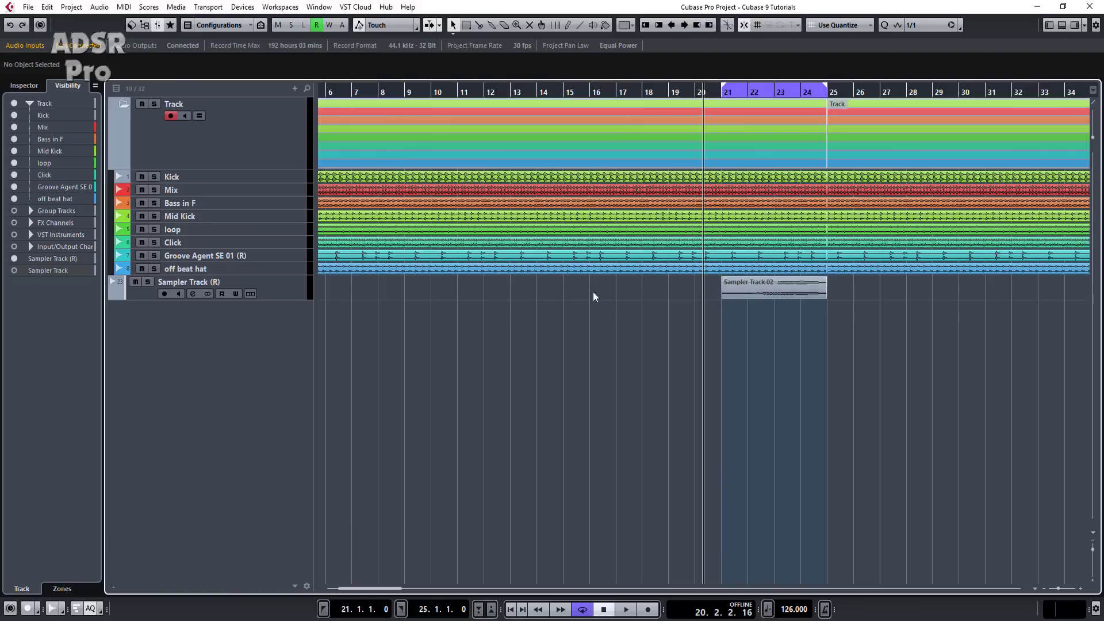
- Open the rendered snare event for editing and audition it from bar 21 with the full mix
{"action": "double_click", "coordinate": [761, 290]}
{"action": "left_click", "coordinate": [723, 87]}
{"action": "key", "text": "space"}
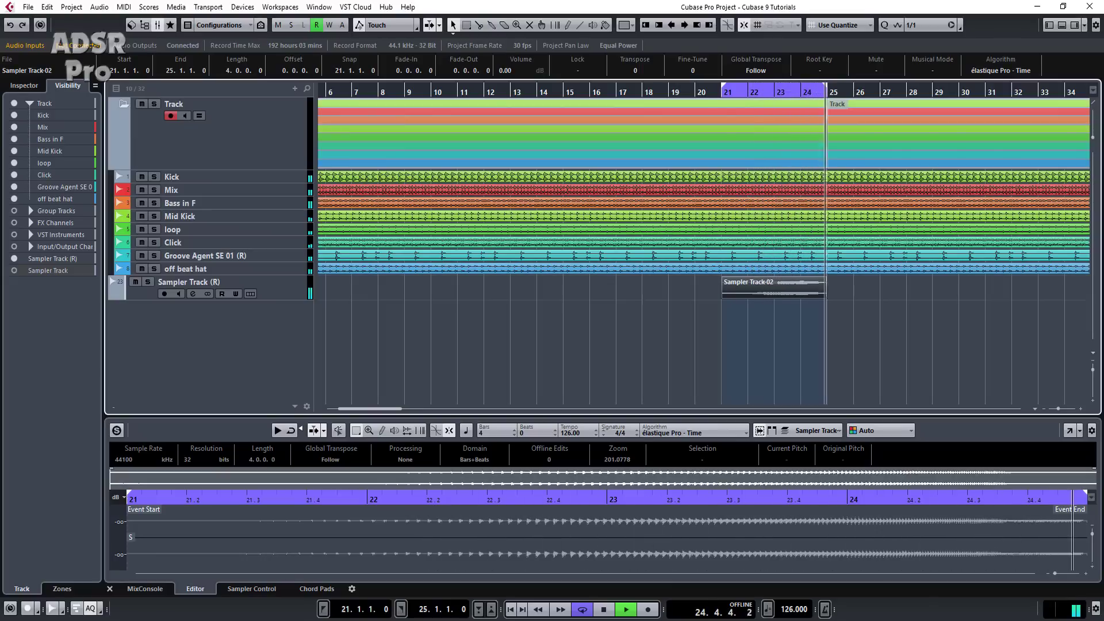
{"action": "key", "text": "space"}
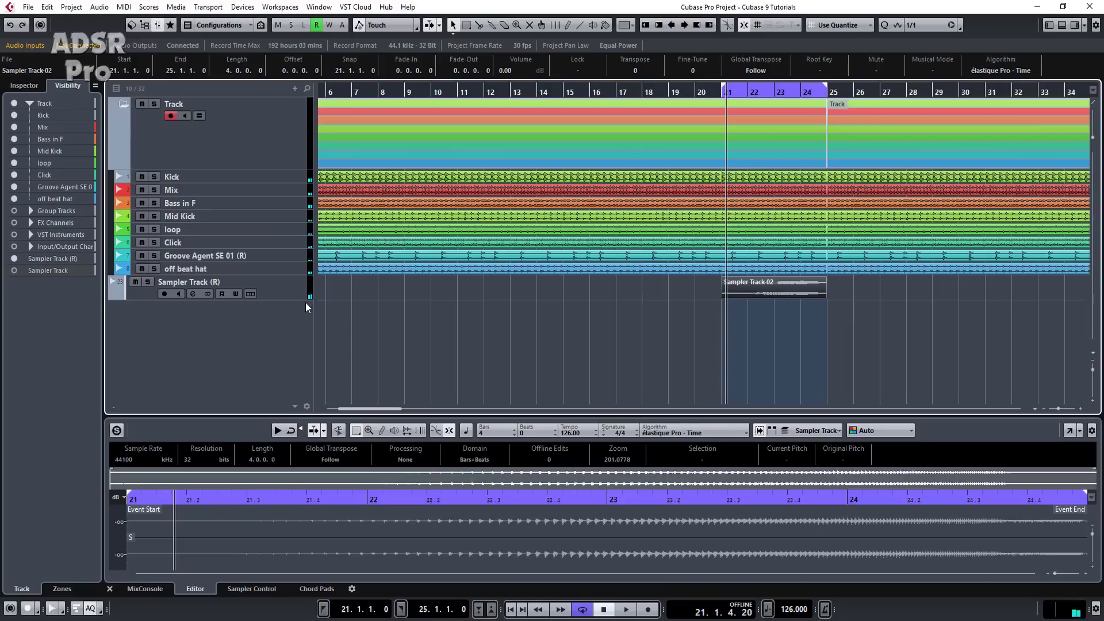
- Enlarge the Sampler Track (R) lane and open the Pitch Shift envelope settings for its audio event
{"action": "left_click_drag", "start_coordinate": [298, 298], "coordinate": [300, 350]}
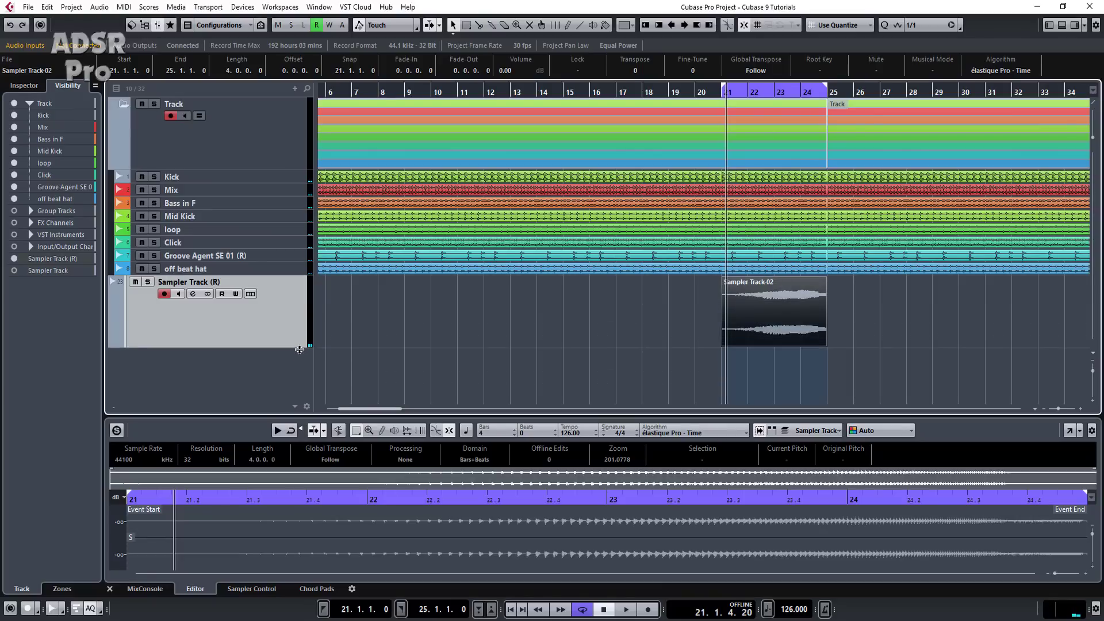
{"action": "key", "text": "h"}
{"action": "key", "text": "h"}
{"action": "key", "text": "h"}
{"action": "key", "text": "h"}
{"action": "key", "text": "h"}
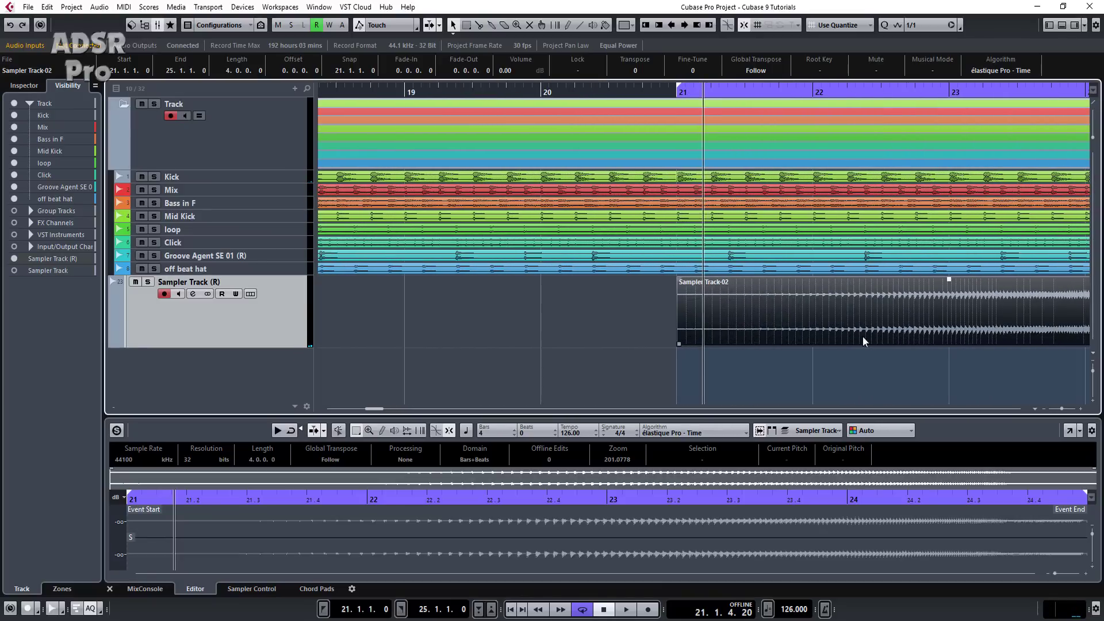
{"action": "right_click", "coordinate": [848, 316]}
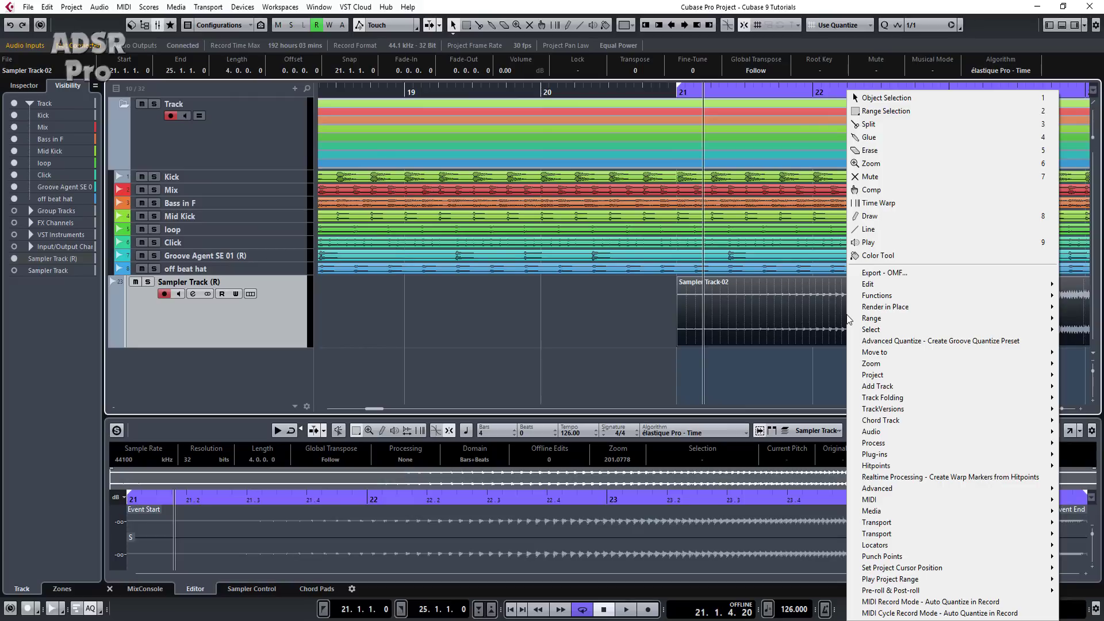
{"action": "mouse_move", "coordinate": [923, 444]}
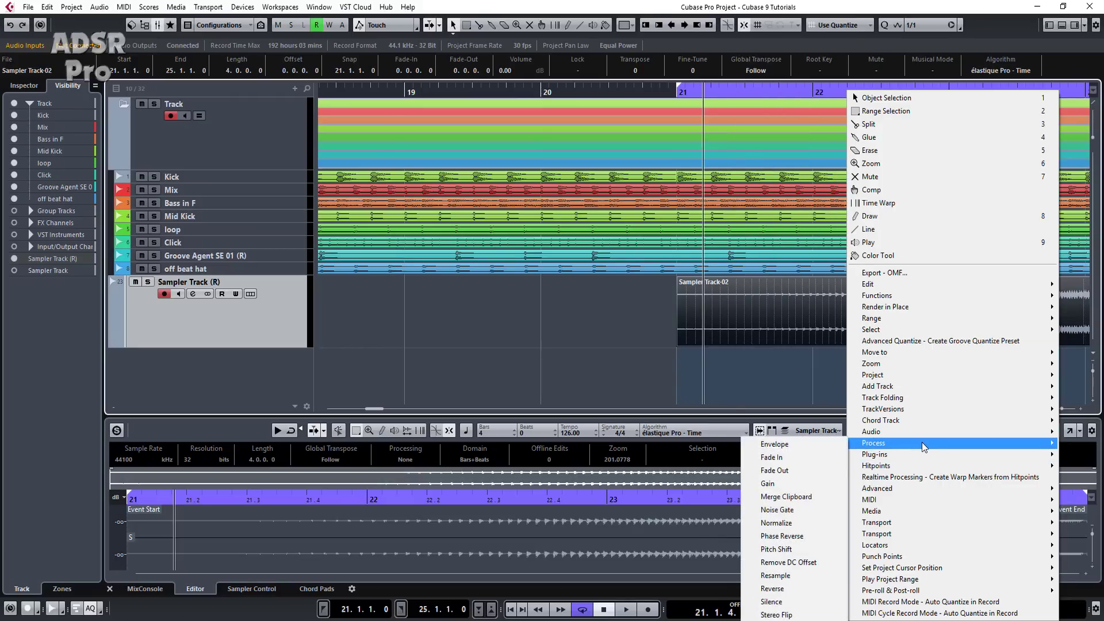
{"action": "left_click", "coordinate": [777, 550]}
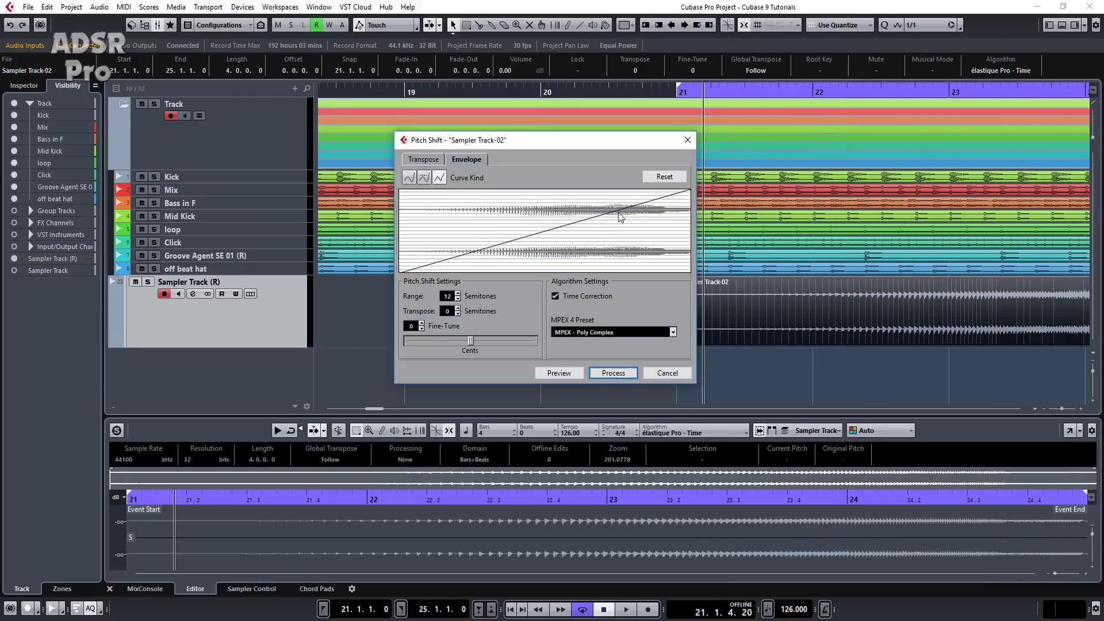
{"action": "left_click", "coordinate": [423, 161]}
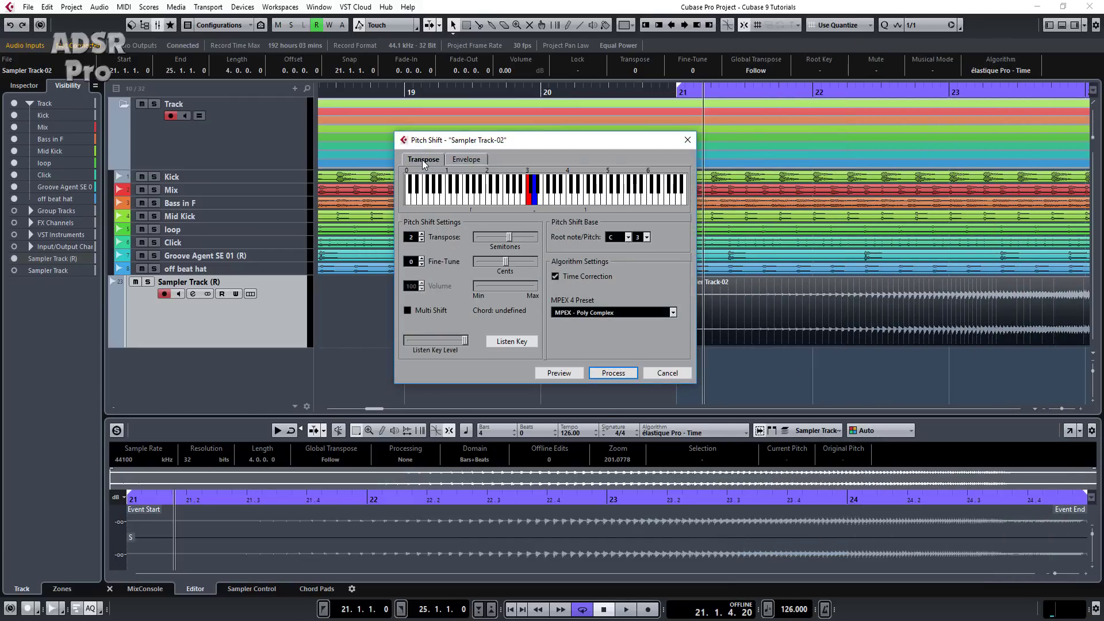
{"action": "left_click", "coordinate": [473, 159]}
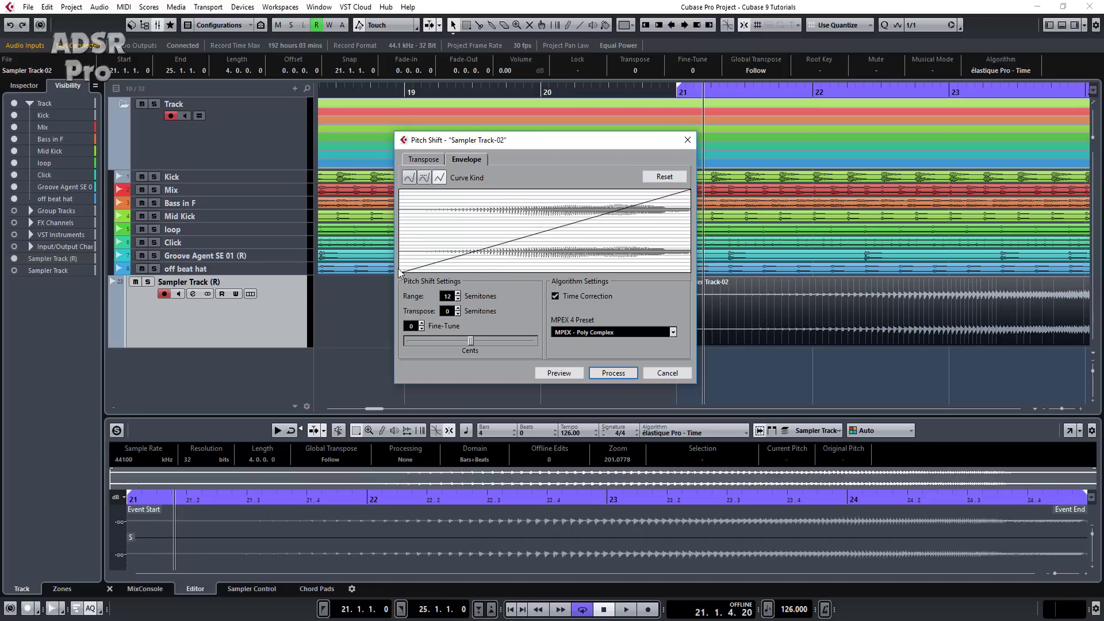
- Try a pitch envelope falling from 12 to -12 semitones across the event and preview it
{"action": "left_click_drag", "start_coordinate": [403, 269], "coordinate": [402, 190]}
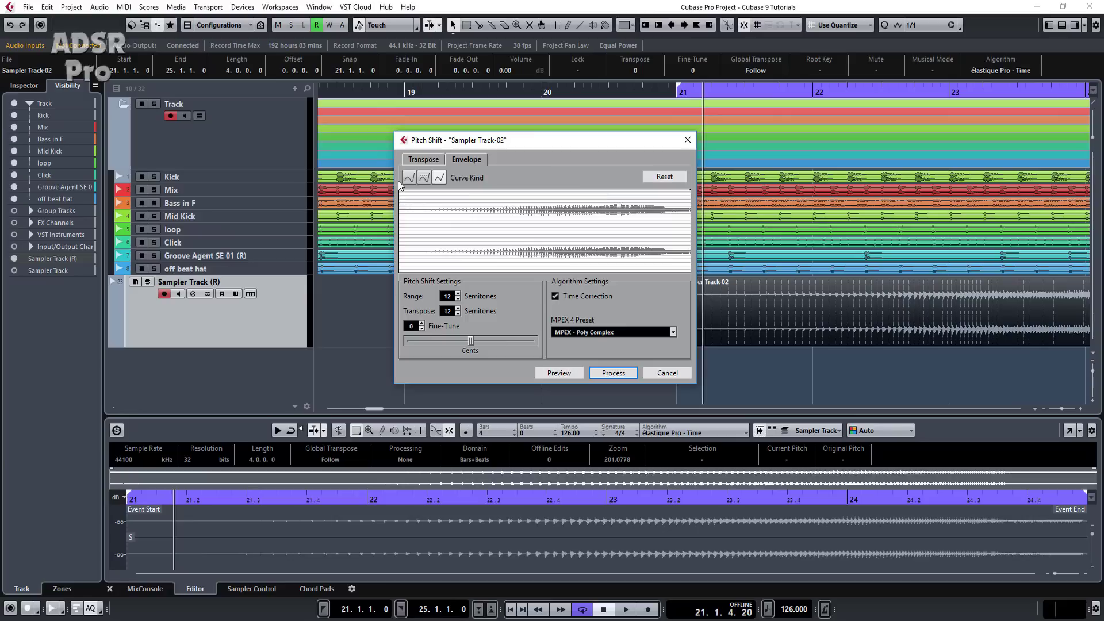
{"action": "left_click_drag", "start_coordinate": [690, 195], "coordinate": [702, 293]}
{"action": "left_click", "coordinate": [565, 373]}
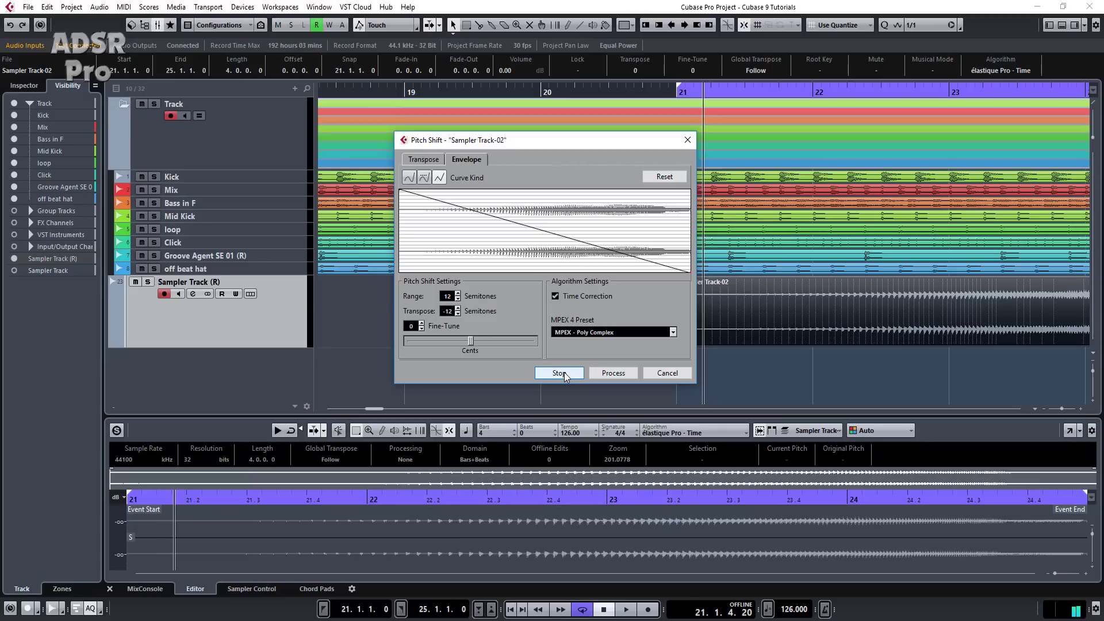
- Process the event with a pitch envelope rising across its full length over the 12-semitone range, and audition the result
{"action": "left_click_drag", "start_coordinate": [403, 194], "coordinate": [402, 271]}
{"action": "left_click_drag", "start_coordinate": [688, 272], "coordinate": [690, 190]}
{"action": "left_click", "coordinate": [612, 374]}
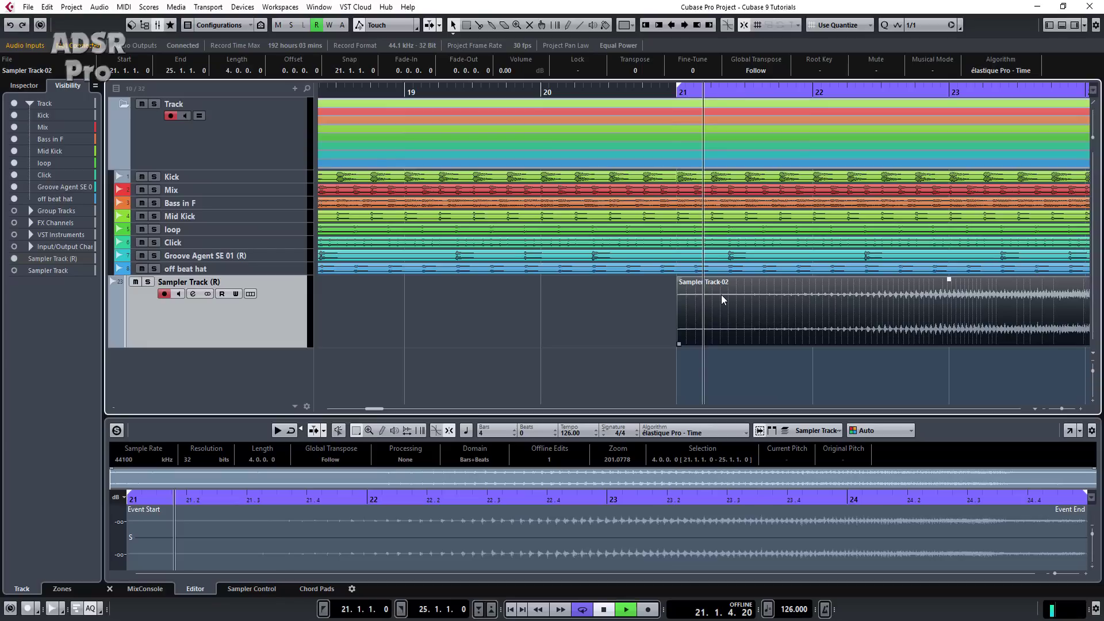
{"action": "key", "text": "space"}
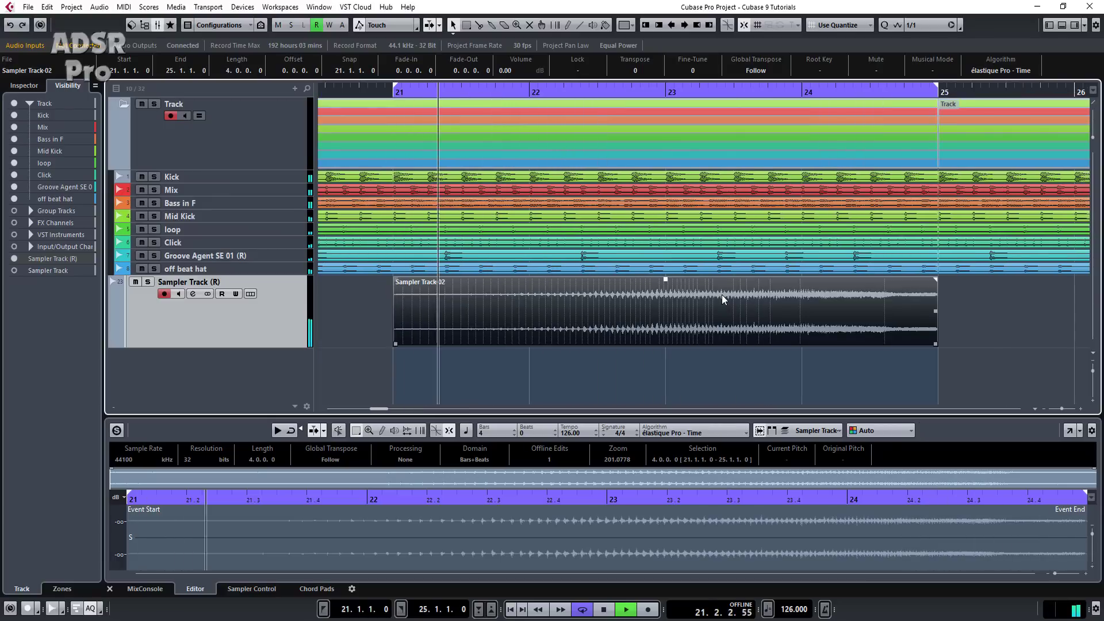
{"action": "key", "text": "space"}
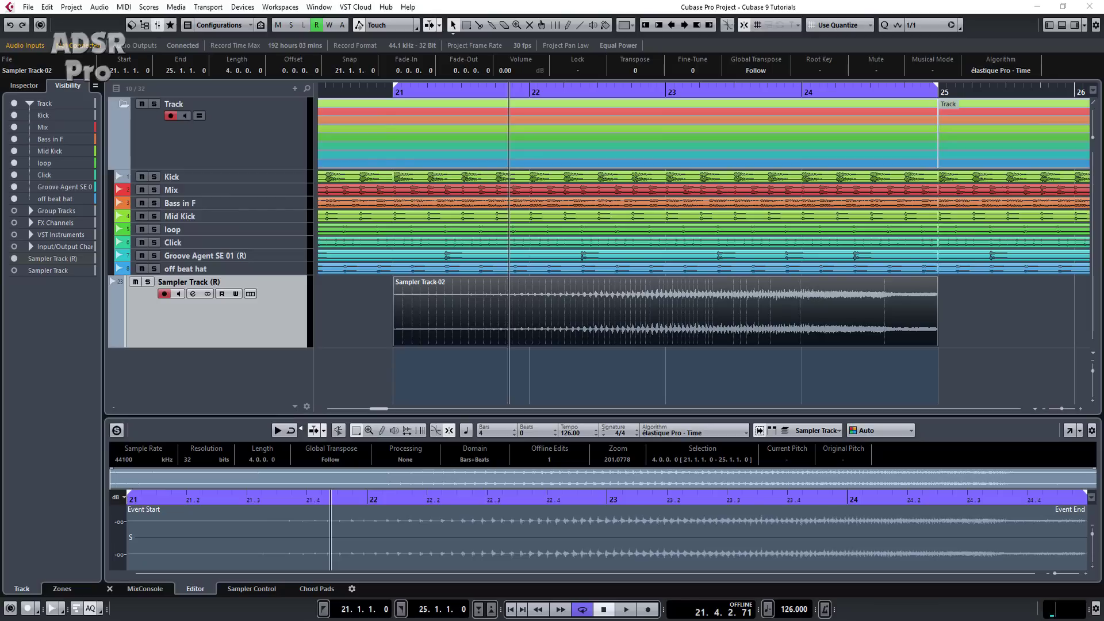
{"action": "key", "text": "F3"}
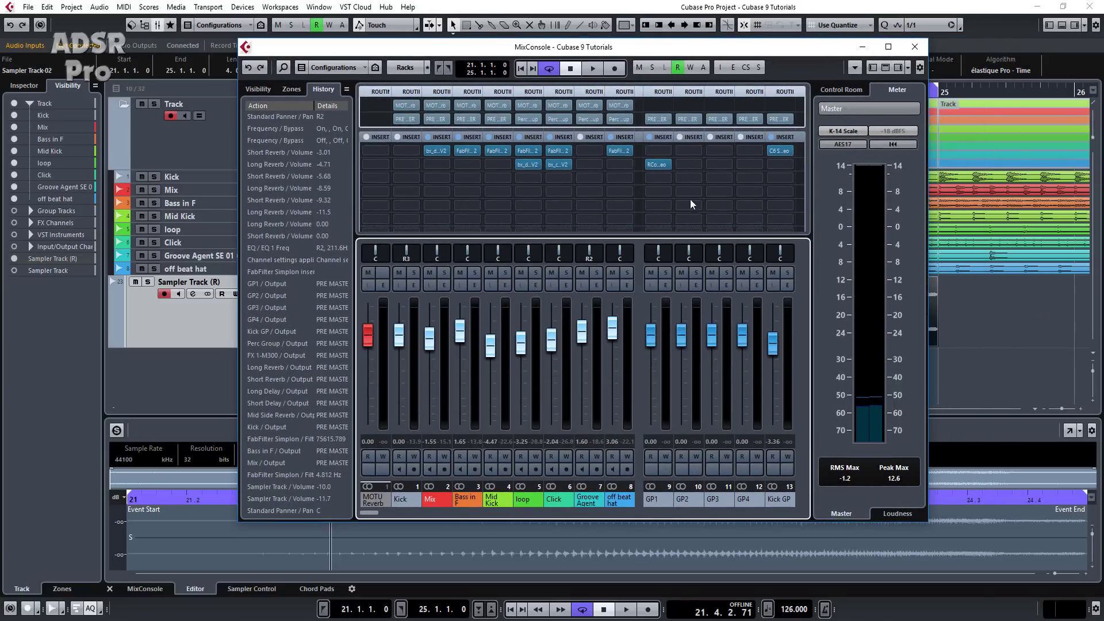
{"action": "left_click", "coordinate": [889, 47]}
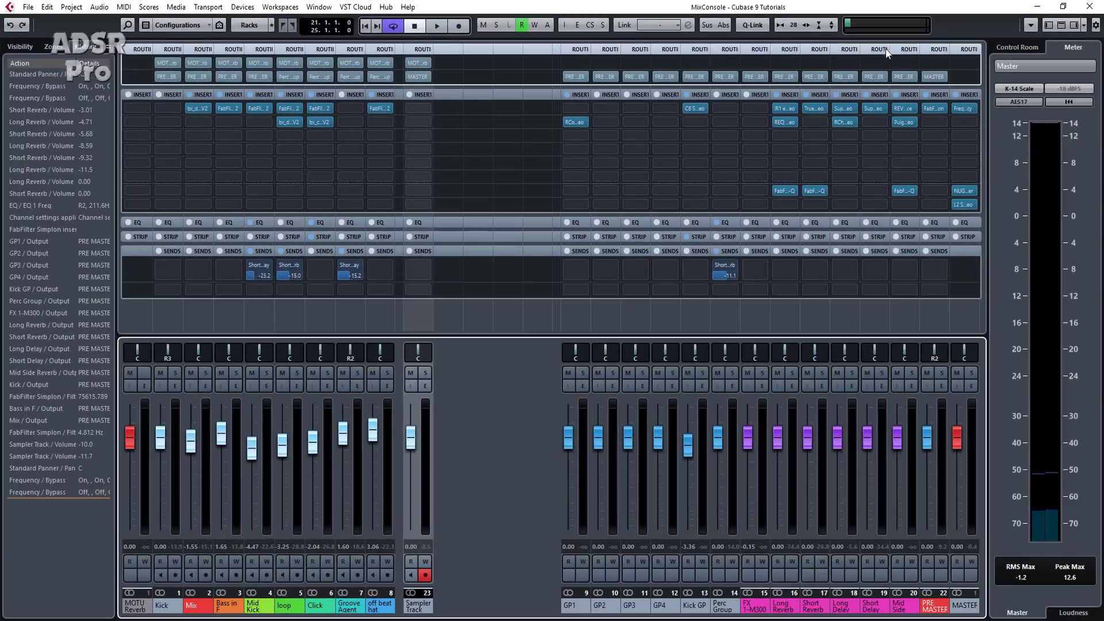
{"action": "left_click", "coordinate": [425, 270]}
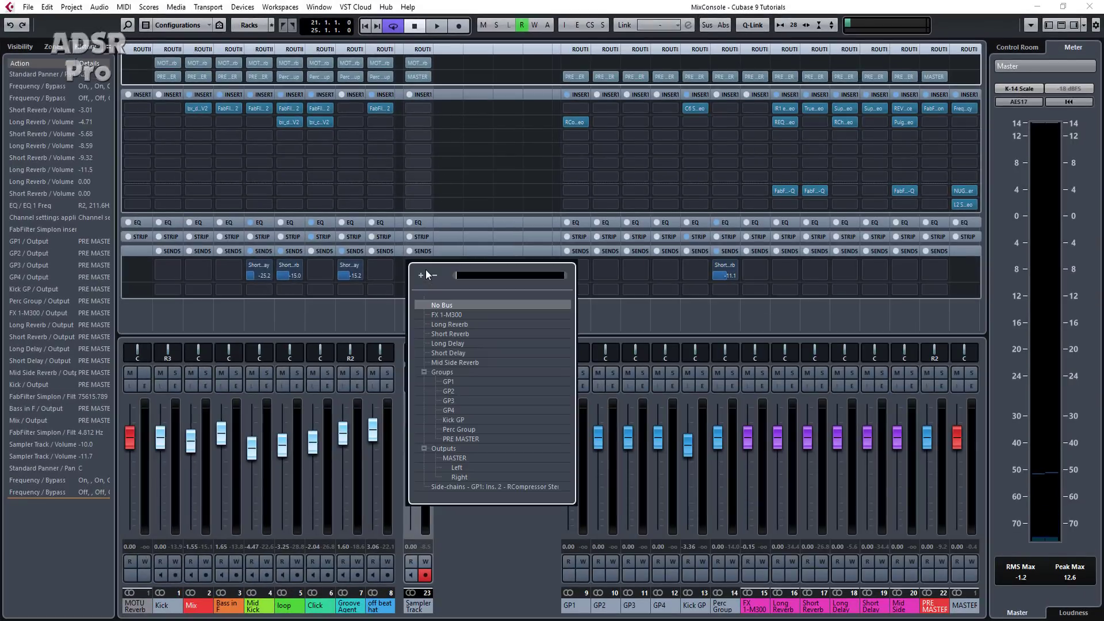
{"action": "left_click", "coordinate": [441, 326]}
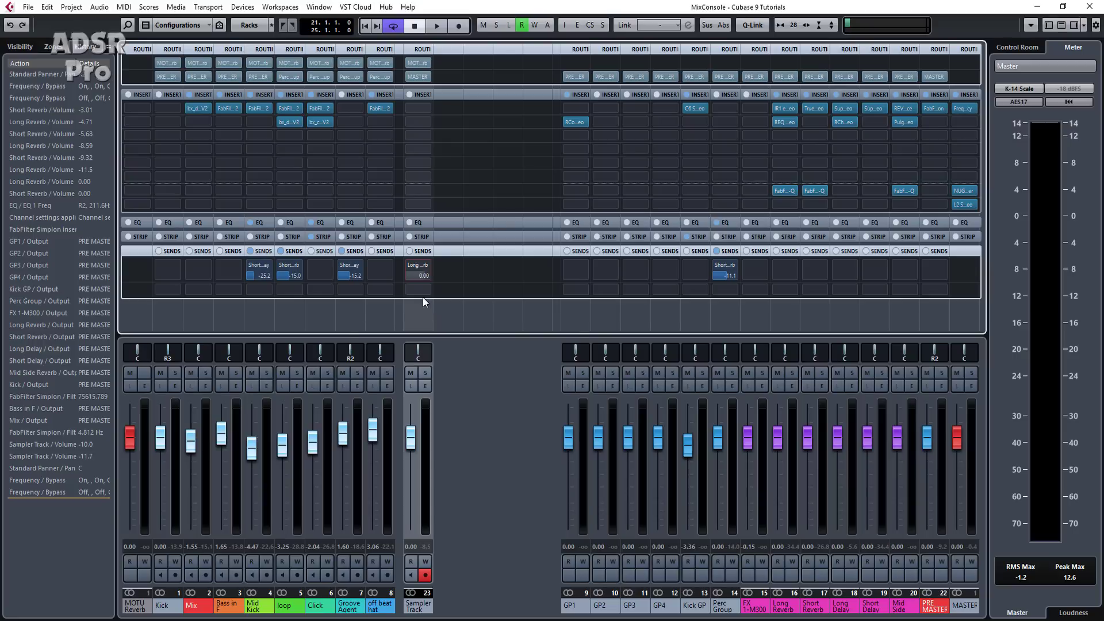
{"action": "left_click", "coordinate": [427, 288]}
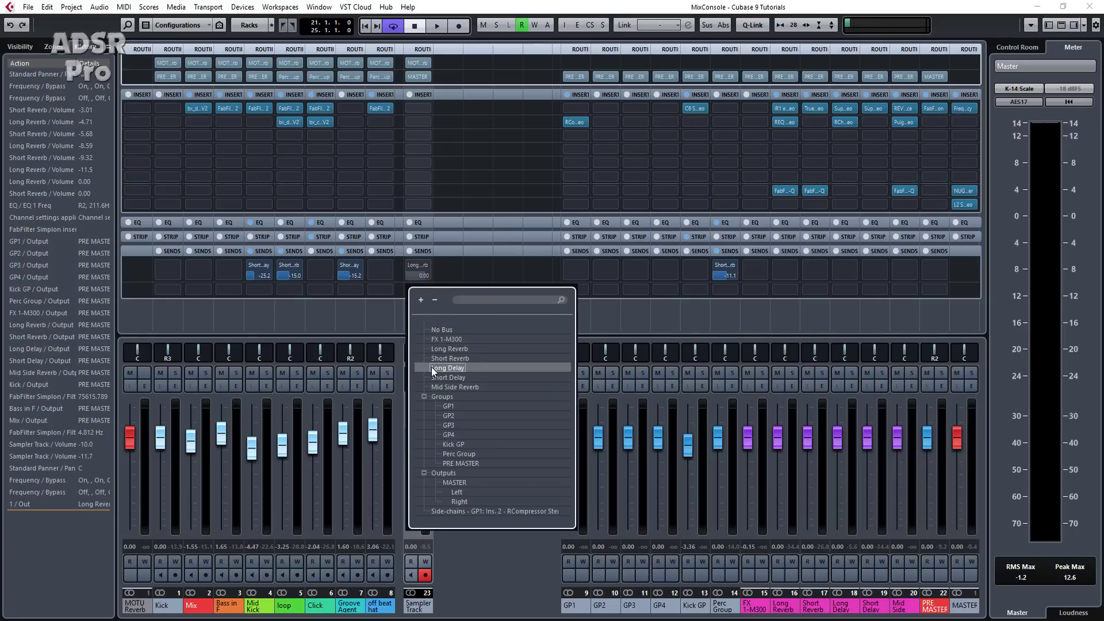
{"action": "left_click", "coordinate": [432, 367]}
- Activate the Long Reverb and Long Delay sends with their levels at -oo, and close the MixConsole
{"action": "left_click", "coordinate": [410, 267]}
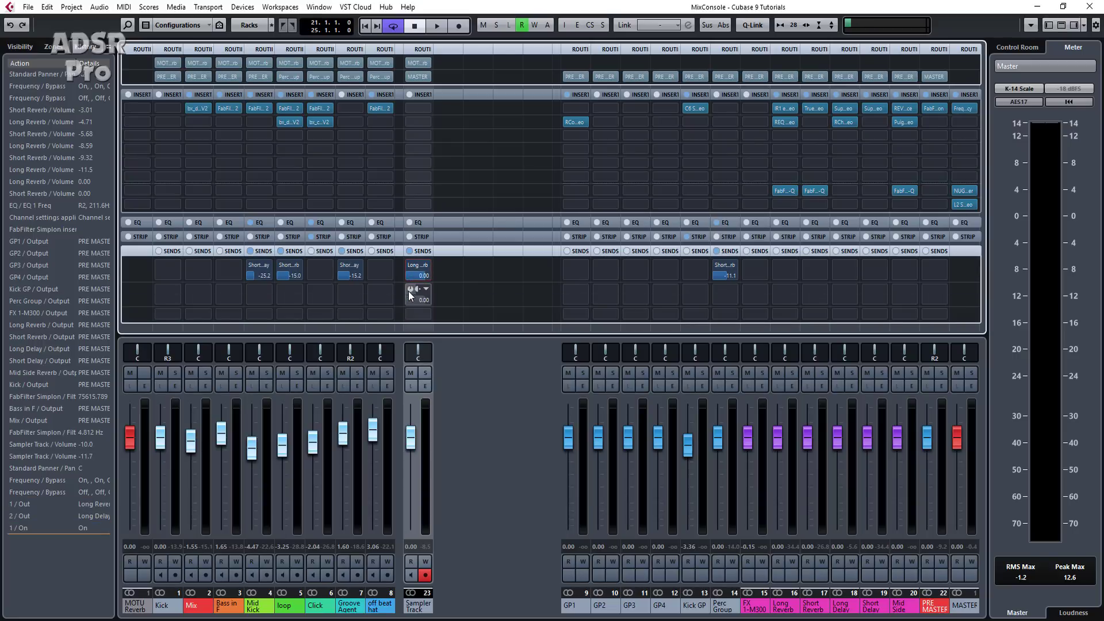
{"action": "left_click_drag", "start_coordinate": [423, 275], "coordinate": [377, 302]}
{"action": "left_click", "coordinate": [410, 291]}
{"action": "key", "text": "F3"}
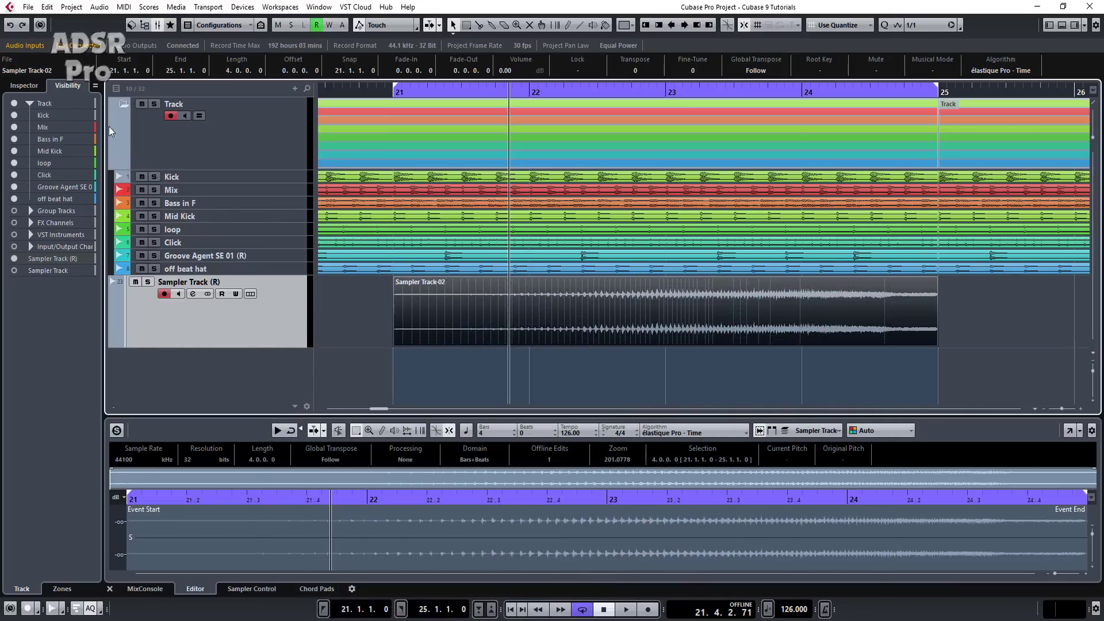
- Enable automation writing on the Sampler Track and record rising Long Reverb and Long Delay send levels during playback of the riser
{"action": "left_click", "coordinate": [23, 85]}
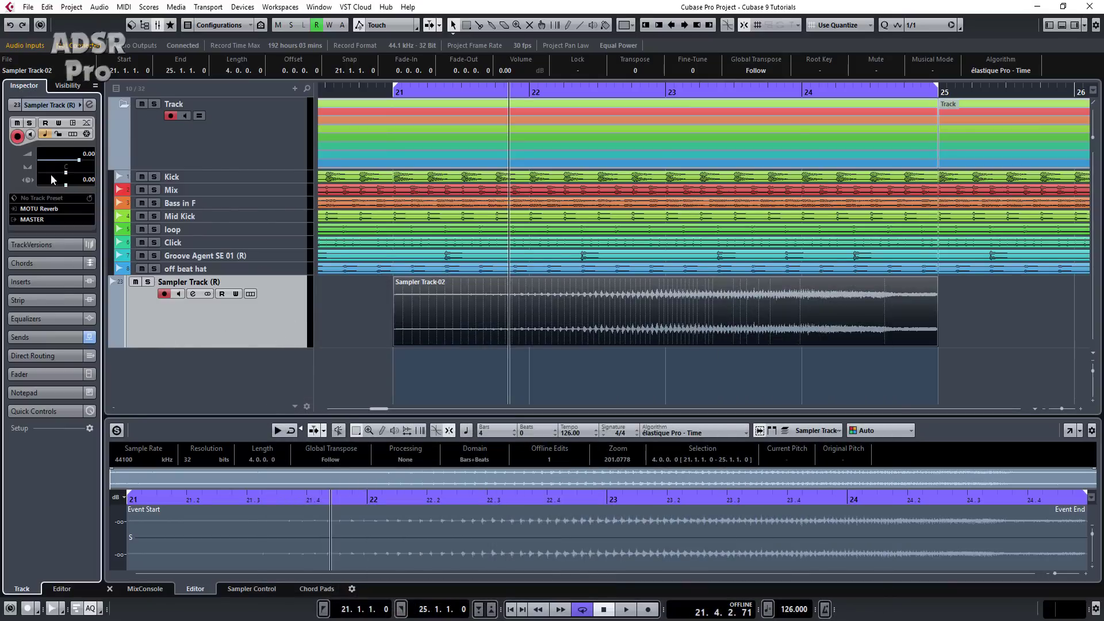
{"action": "left_click", "coordinate": [45, 339]}
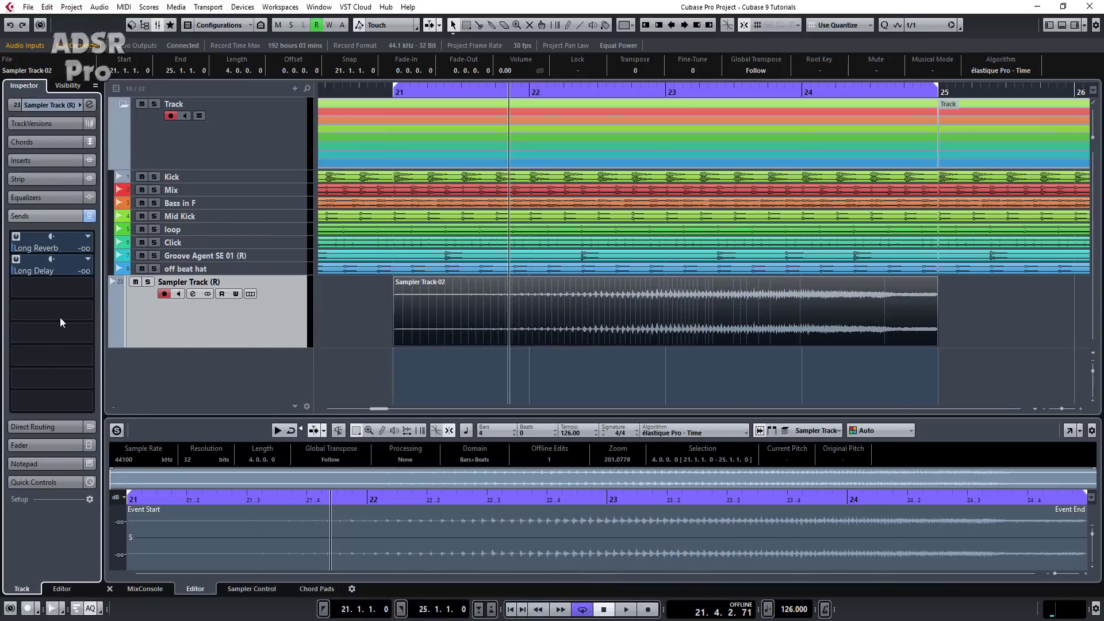
{"action": "left_click", "coordinate": [235, 294]}
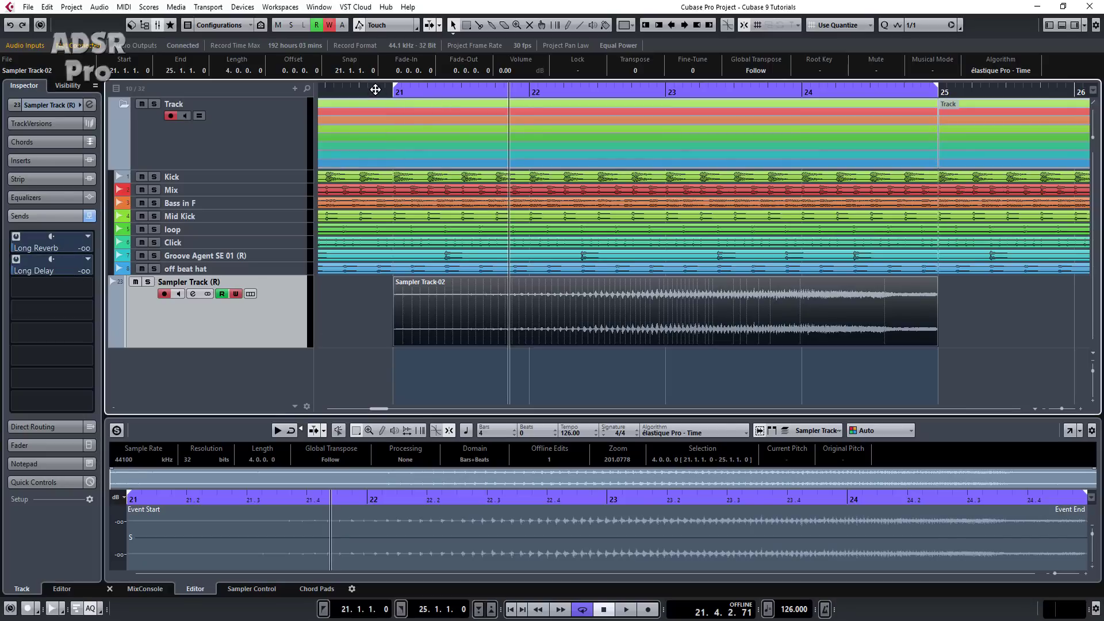
{"action": "key", "text": "space"}
{"action": "mouse_move", "coordinate": [17, 251]}
{"action": "left_mouse_down"}
{"action": "mouse_move", "coordinate": [50, 251]}
{"action": "mouse_move", "coordinate": [16, 271]}
{"action": "mouse_move", "coordinate": [33, 274]}
{"action": "left_mouse_up"}
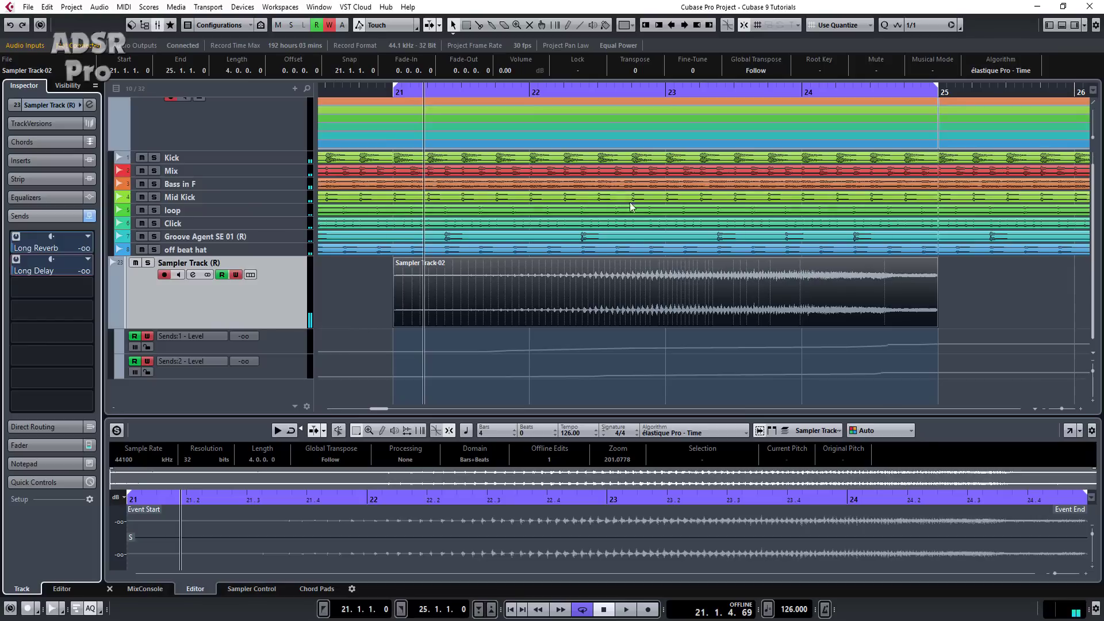
- Simplify the recorded Long Reverb send automation into a straight ramp starting at bar 21 and reaching -17.7 at bar 25
{"action": "left_click", "coordinate": [1045, 407]}
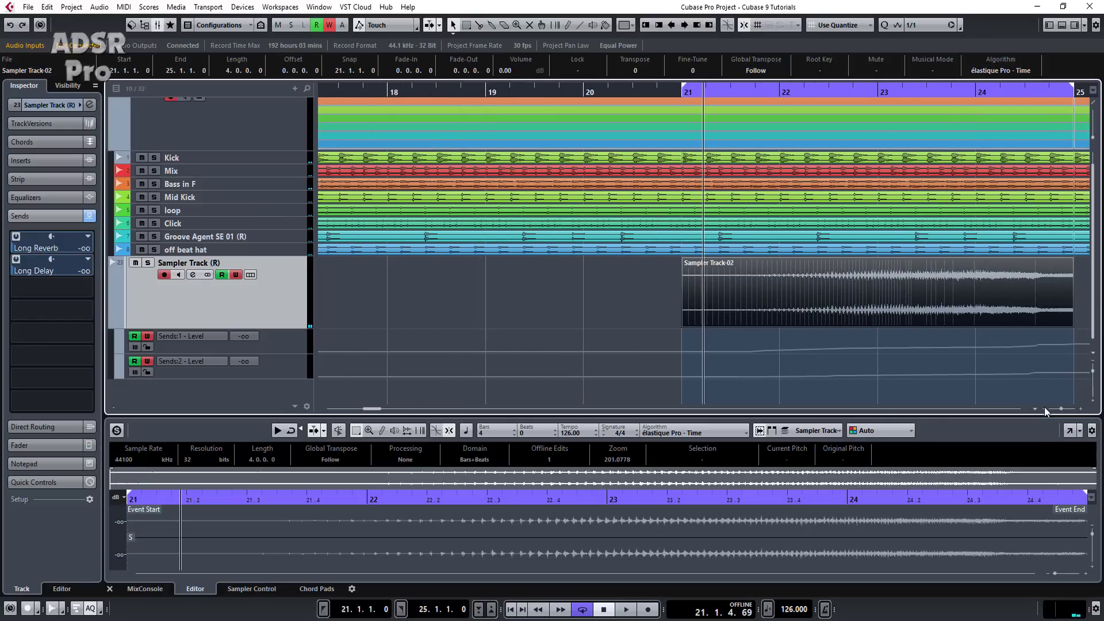
{"action": "left_click", "coordinate": [1043, 404]}
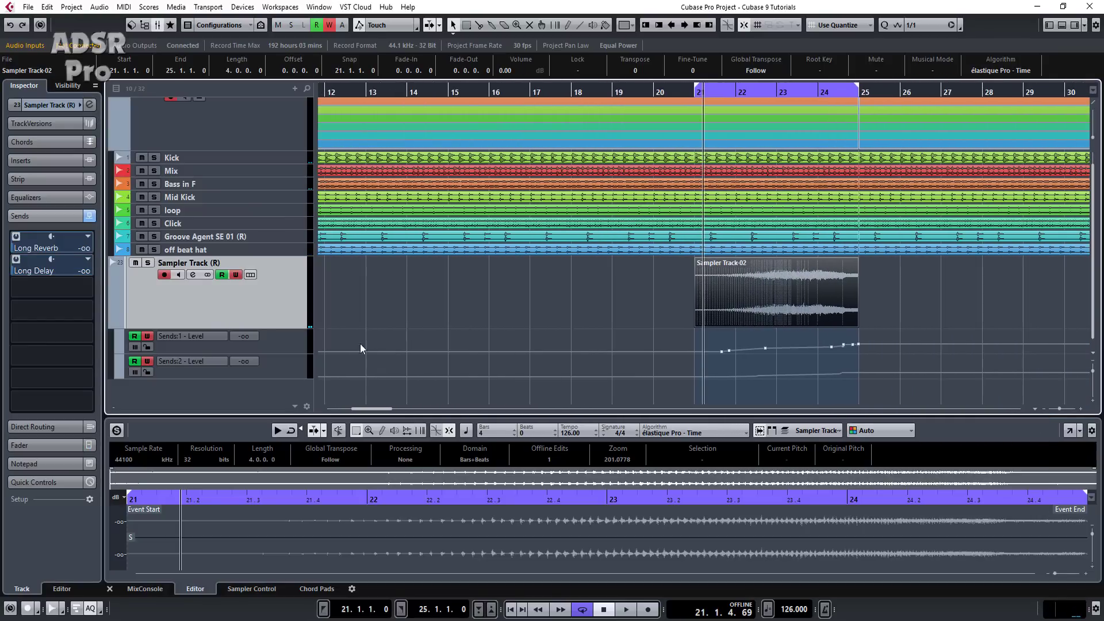
{"action": "left_click", "coordinate": [1057, 25]}
{"action": "left_click_drag", "start_coordinate": [300, 371], "coordinate": [297, 421]}
{"action": "left_click_drag", "start_coordinate": [723, 418], "coordinate": [879, 409]}
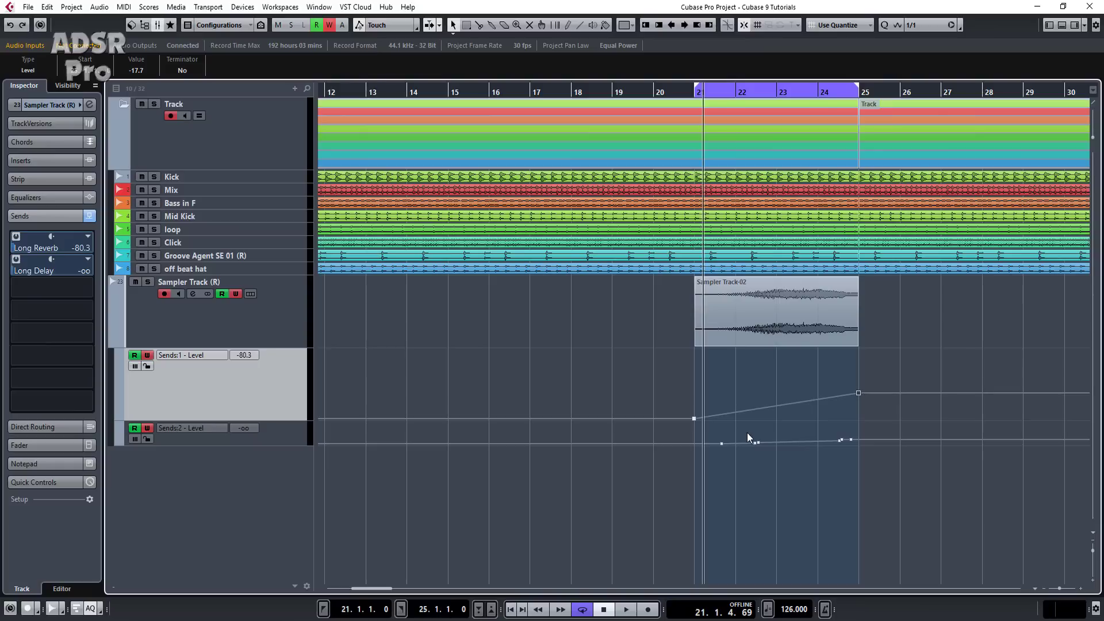
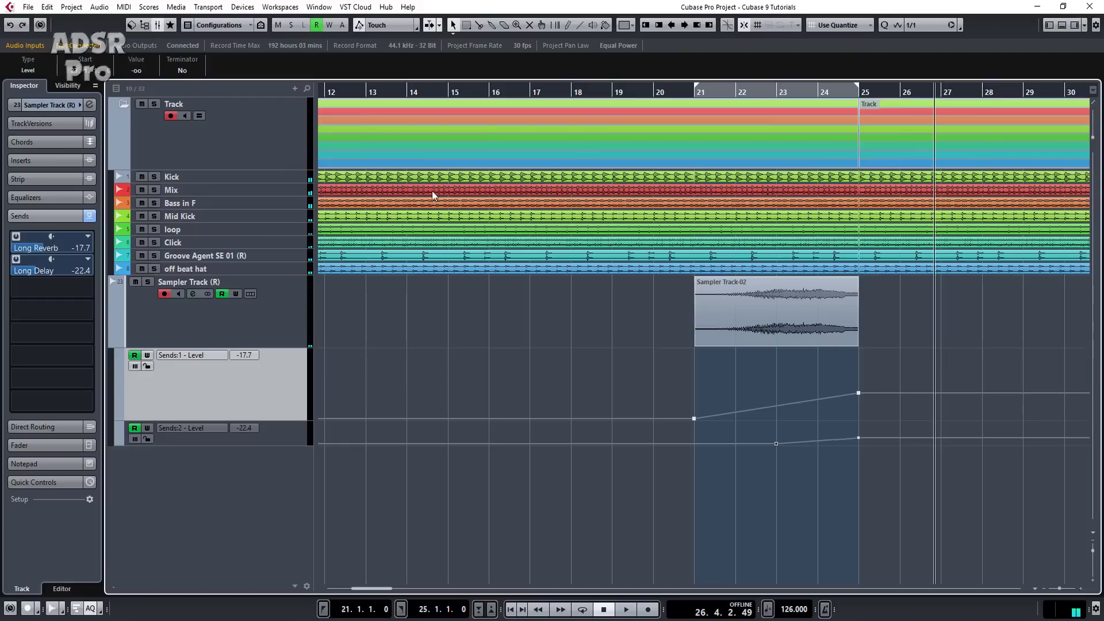
- Delete the Kick event between bars 21 and 25 and audition the riser from bar 20
{"action": "left_click", "coordinate": [761, 174]}
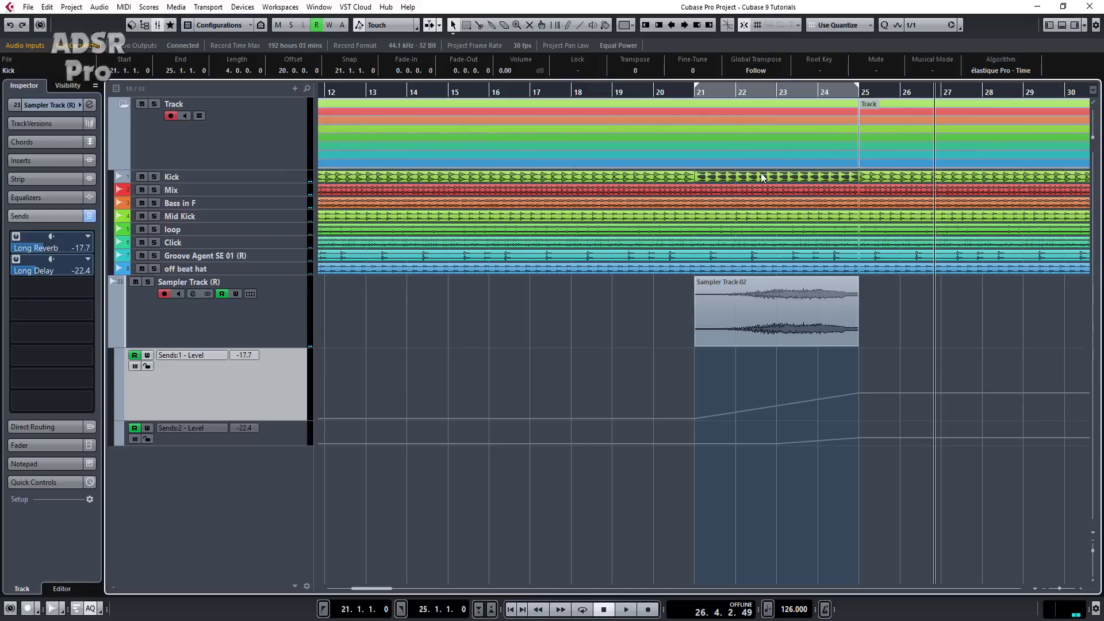
{"action": "key", "text": "Delete"}
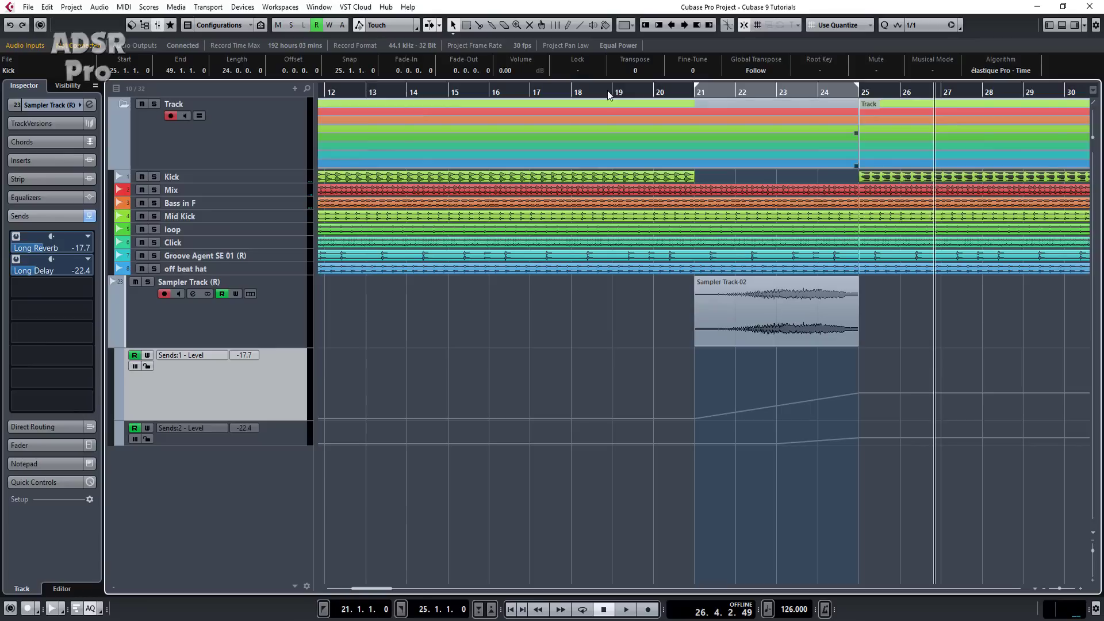
{"action": "left_click", "coordinate": [655, 93]}
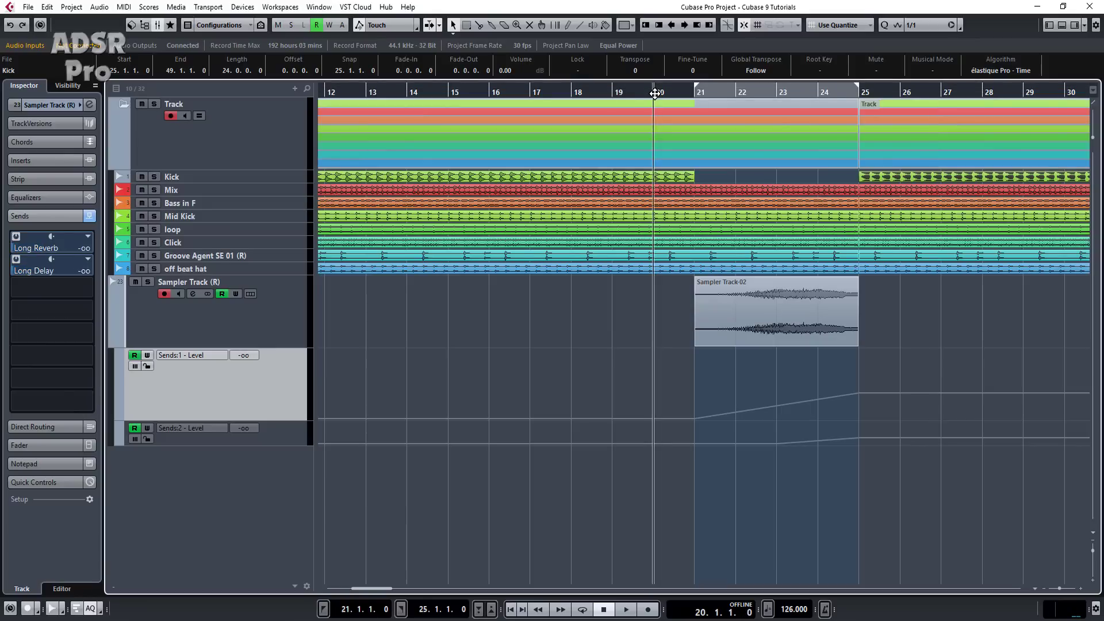
{"action": "key", "text": "space"}
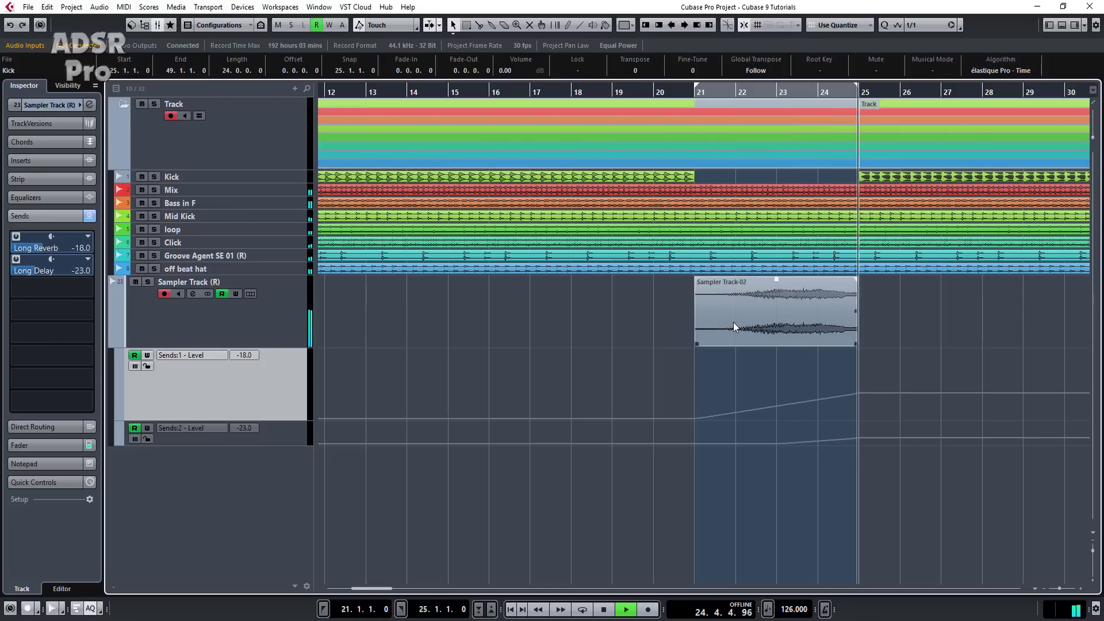
{"action": "key", "text": "space"}
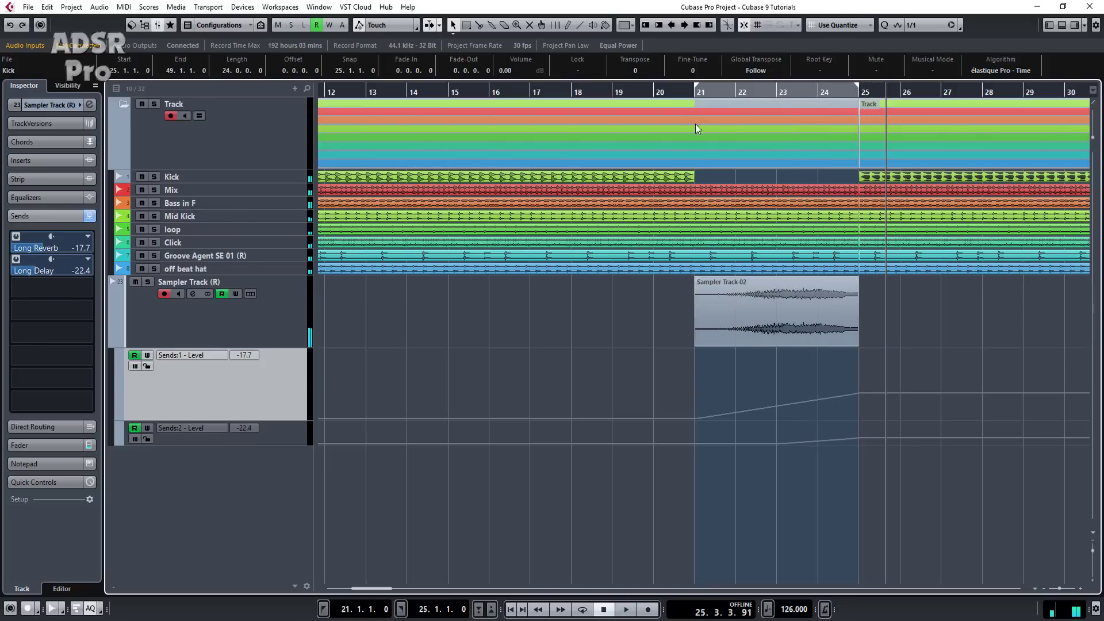
- Open the FabFilter Simplon insert on the PRE MASTER channel and enable its automation writing, with the playhead at bar 20
{"action": "left_click", "coordinate": [657, 92]}
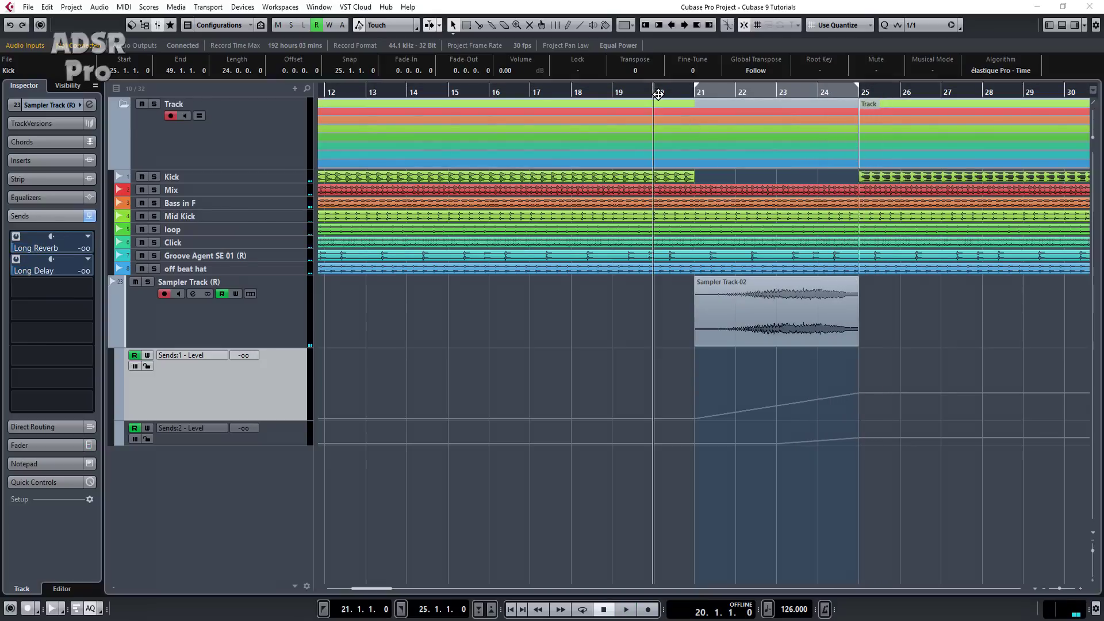
{"action": "key", "text": "F3"}
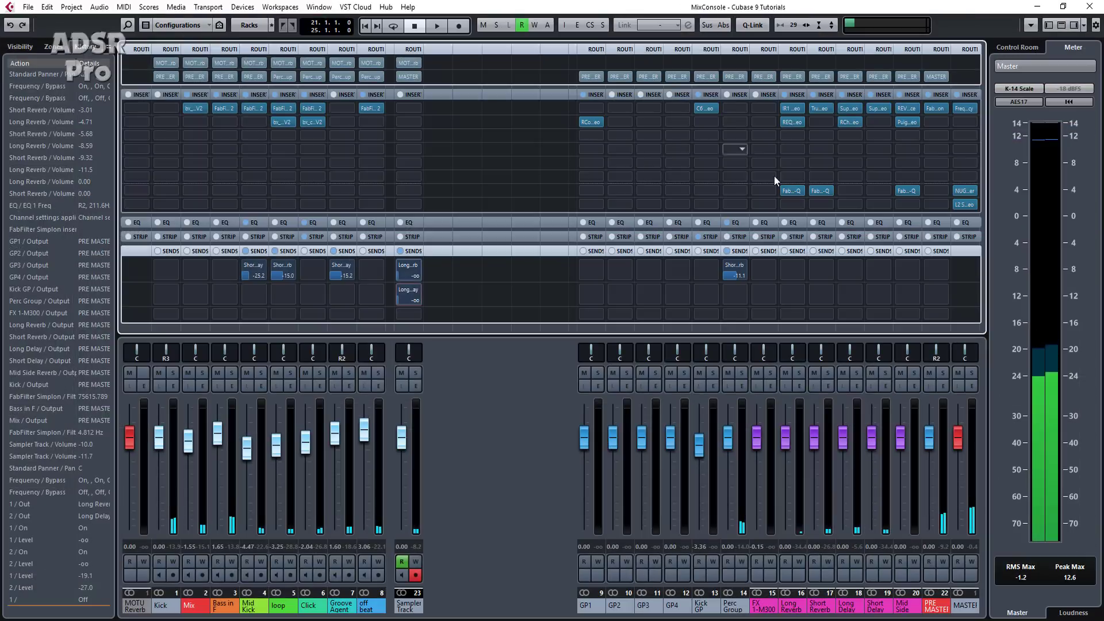
{"action": "left_click", "coordinate": [937, 108]}
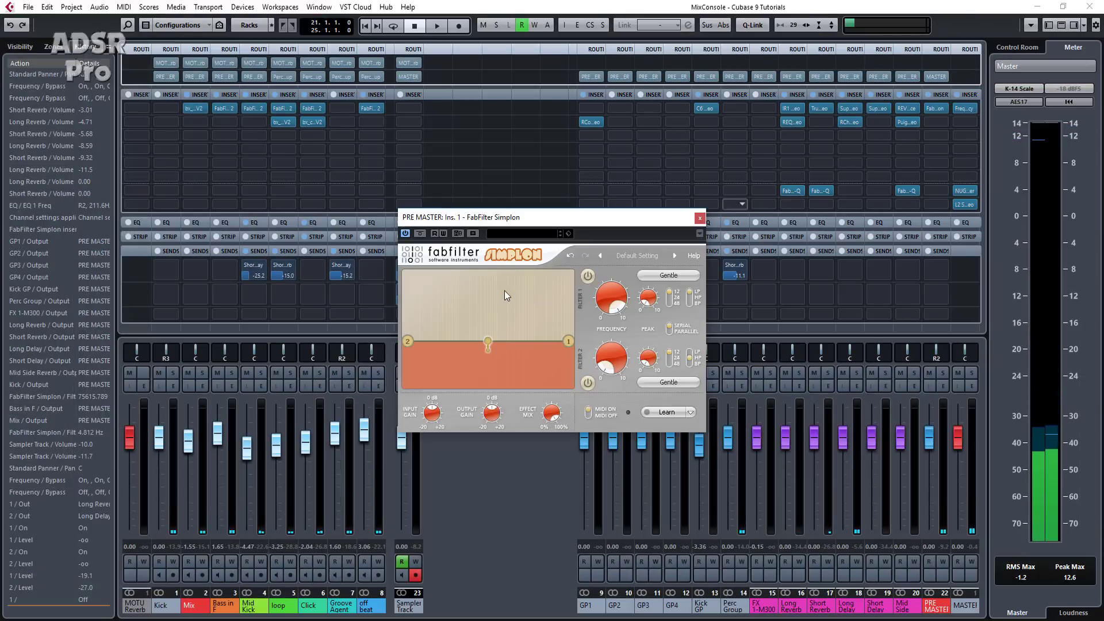
{"action": "left_click", "coordinate": [443, 233]}
{"action": "key", "text": "F3"}
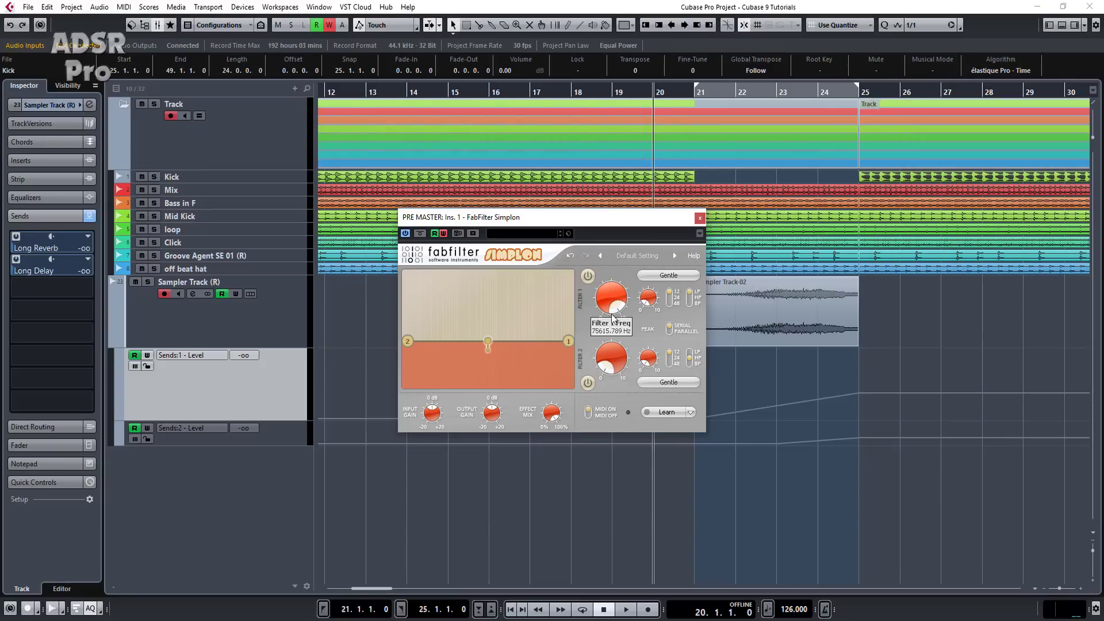
- Record automation sweeping Simplon's Filter 2 frequency upwards during the riser from bar 20, and close the plug-in
{"action": "key", "text": "space"}
{"action": "left_click_drag", "start_coordinate": [613, 367], "coordinate": [613, 241]}
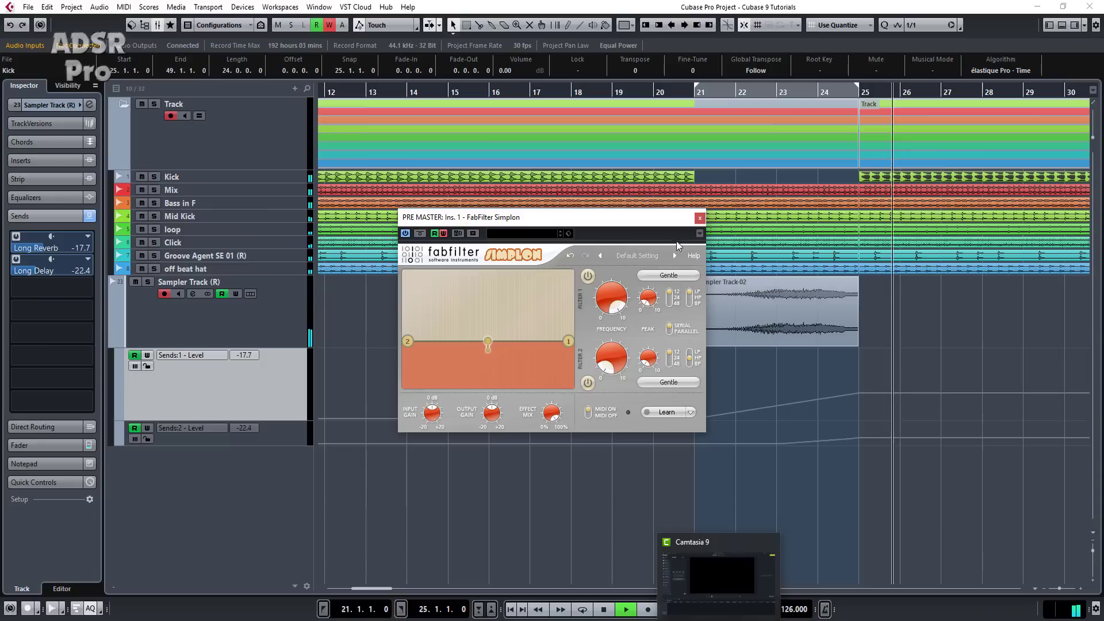
{"action": "left_click", "coordinate": [699, 219]}
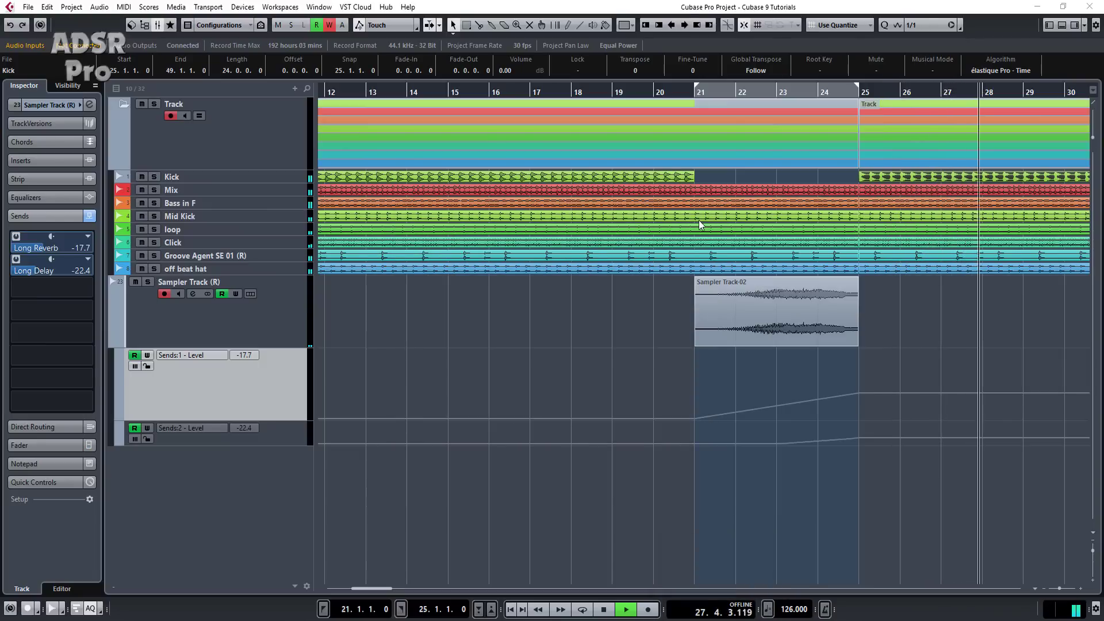
{"action": "key", "text": "space"}
- Play the arrangement from bar 20 past bar 26 to audition the riser with its send and filter automation
{"action": "left_click", "coordinate": [653, 91]}
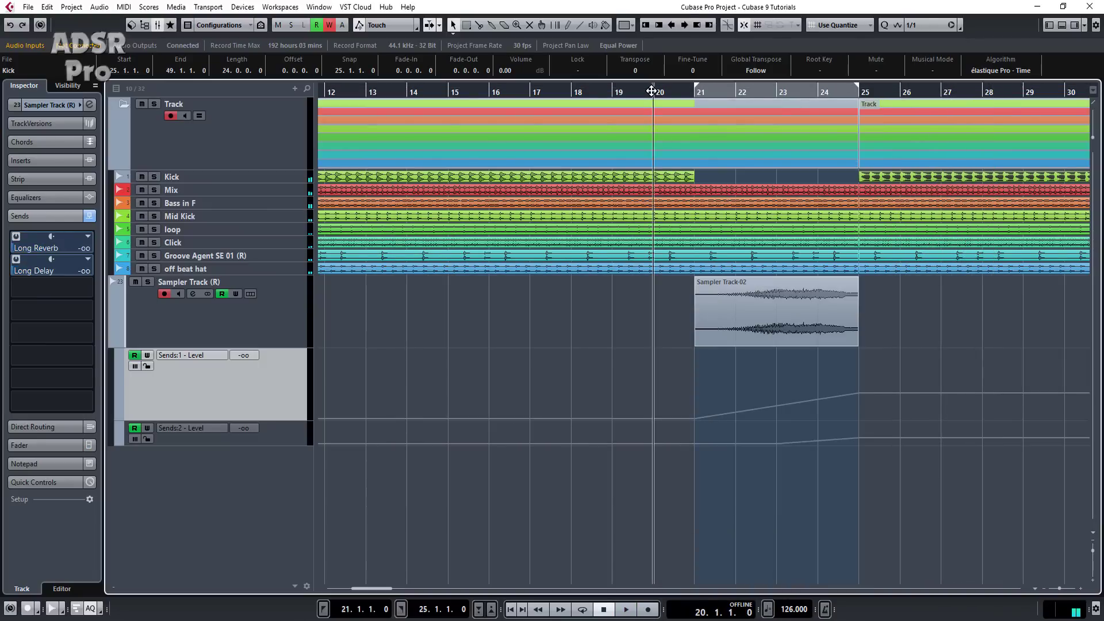
{"action": "key", "text": "space"}
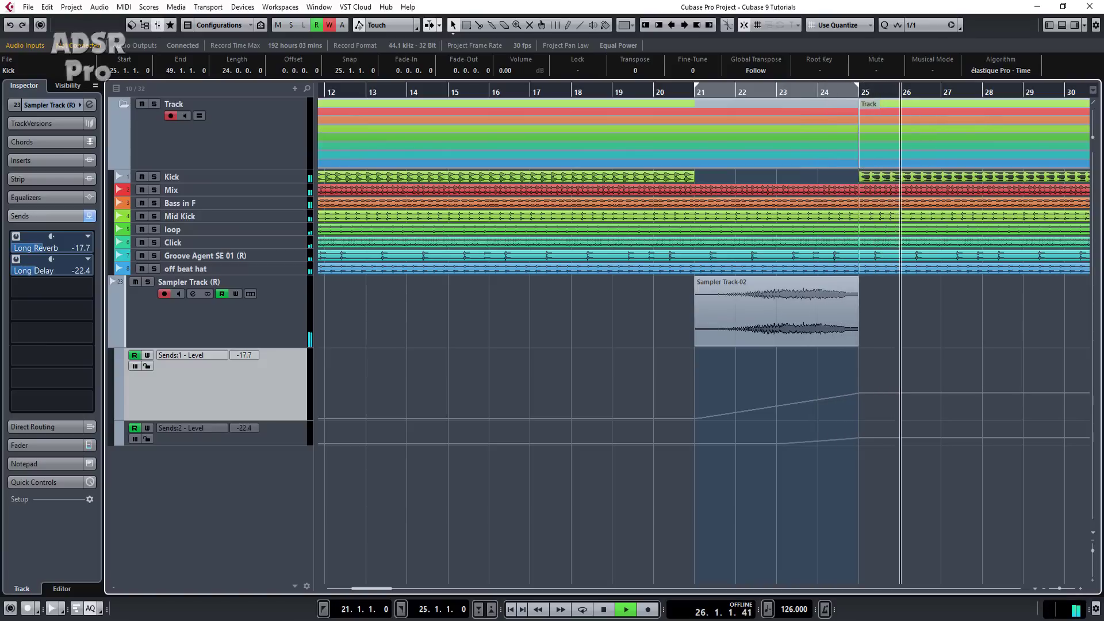
{"action": "key", "text": "space"}
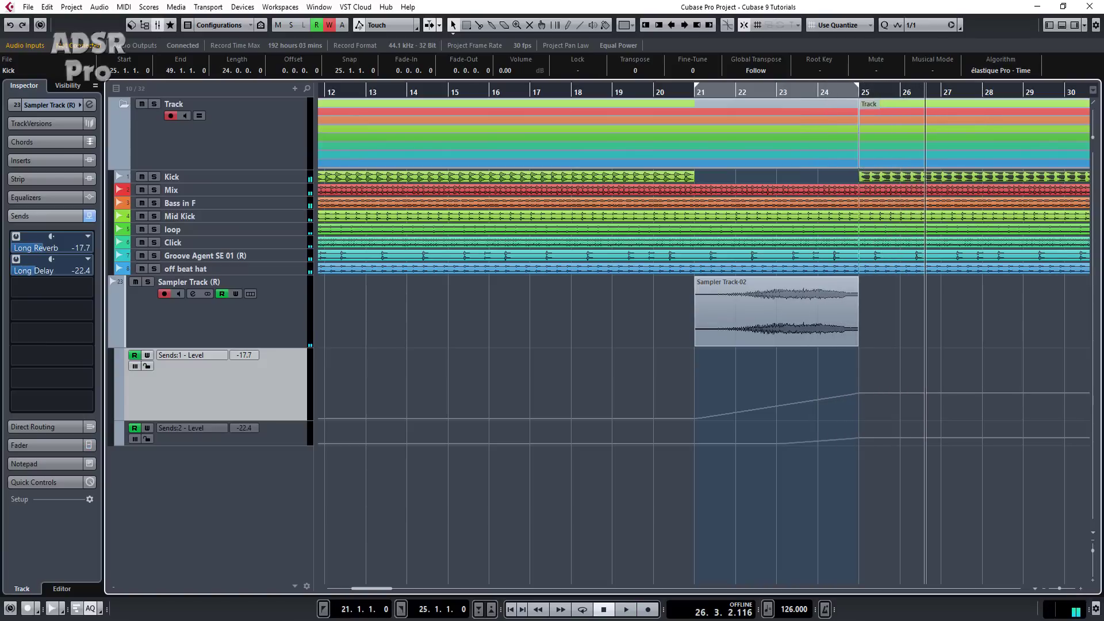